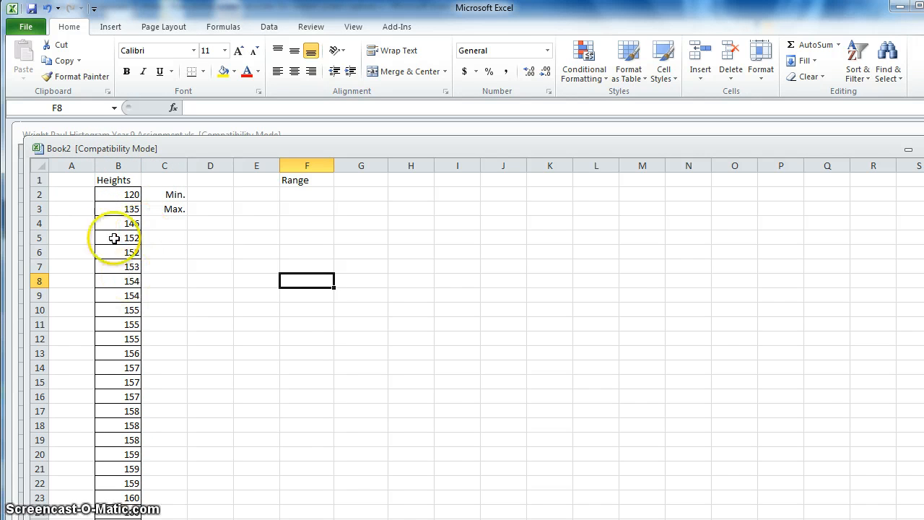
# - Examine the Heights column from its first value in B2 to its last value in B101
pyautogui.click(118, 194)
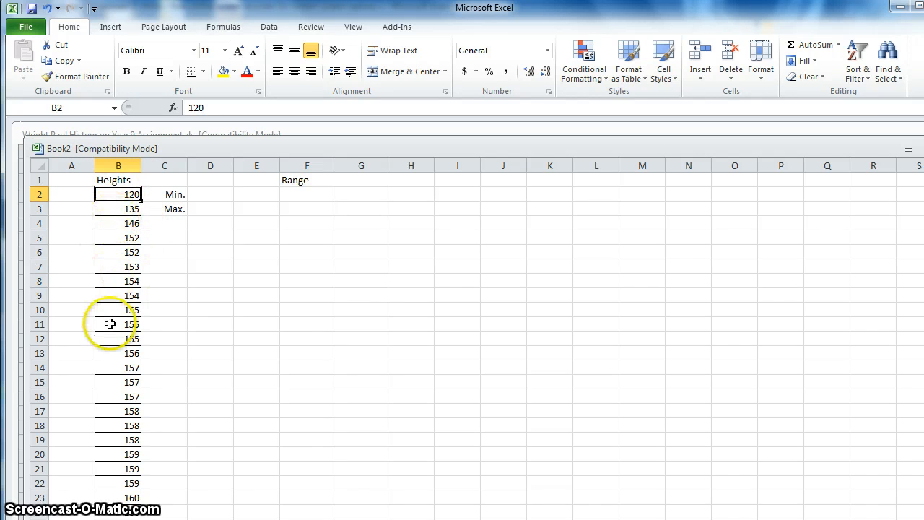
pyautogui.scroll(-13, 112, 327)
pyautogui.scroll(-15, 112, 329)
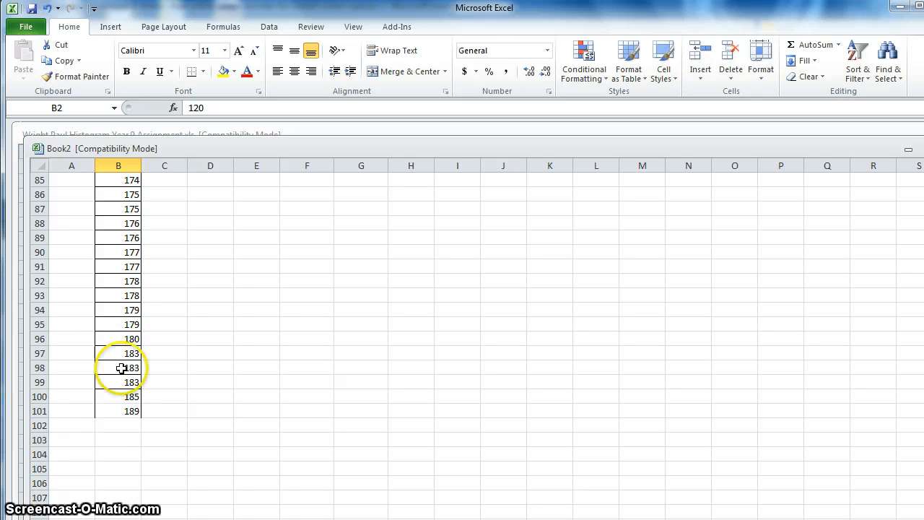
pyautogui.click(114, 412)
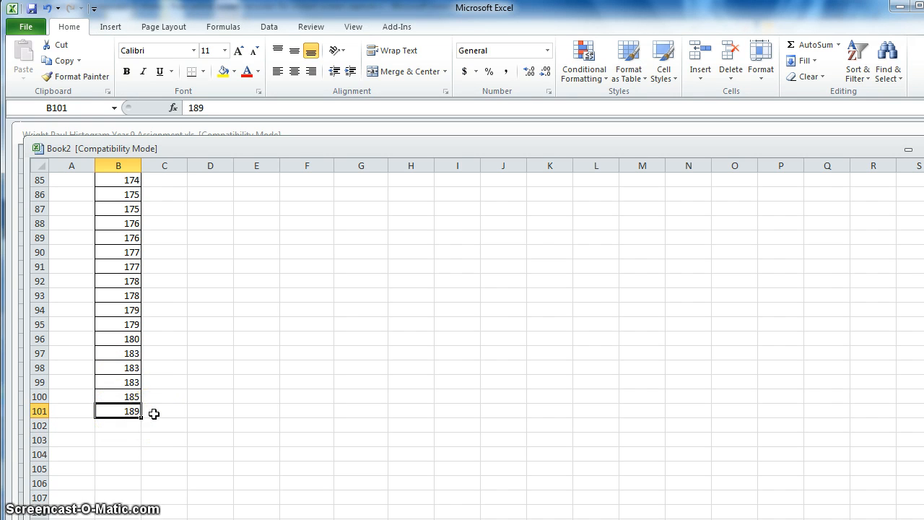
pyautogui.scroll(20, 154, 414)
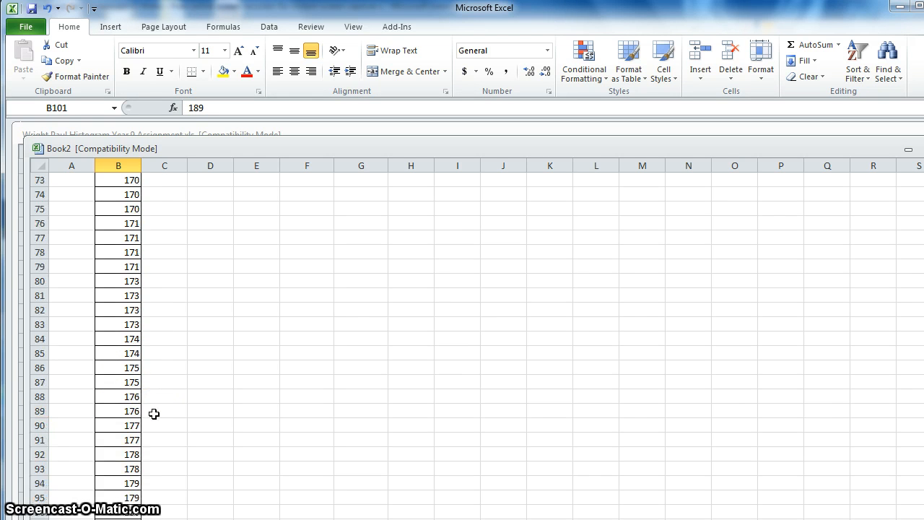
pyautogui.scroll(1, 154, 413)
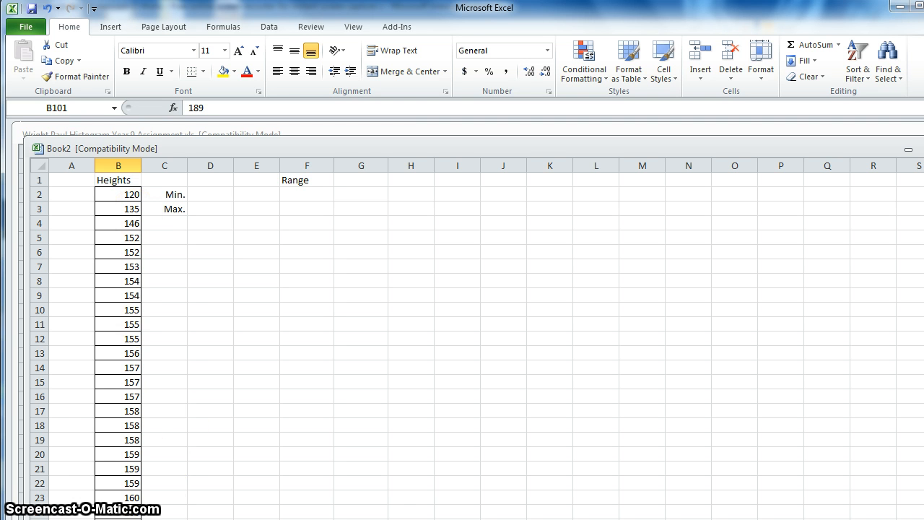
# - Review the frequency table and histogram in the Year 9 histogram assignment workbook, and return to Book2
pyautogui.click(215, 497)
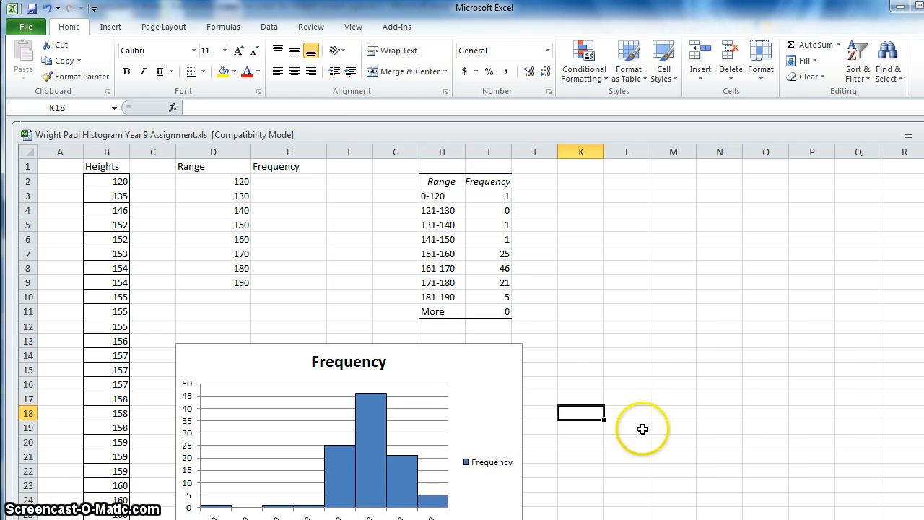
pyautogui.scroll(-1, 613, 412)
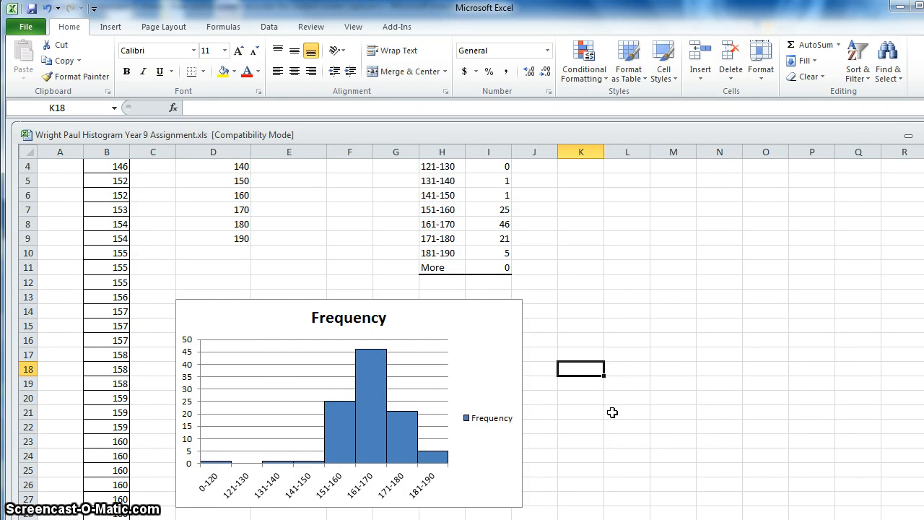
pyautogui.scroll(1, 613, 412)
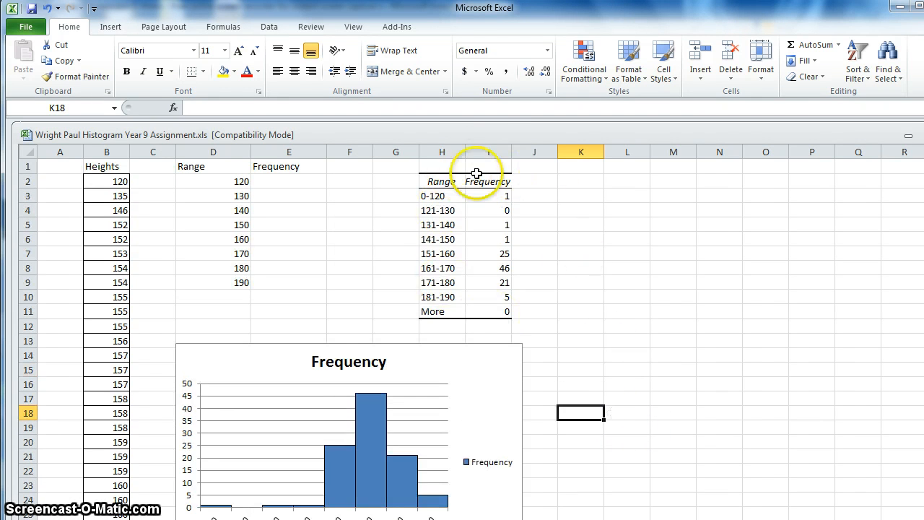
pyautogui.scroll(-2, 563, 362)
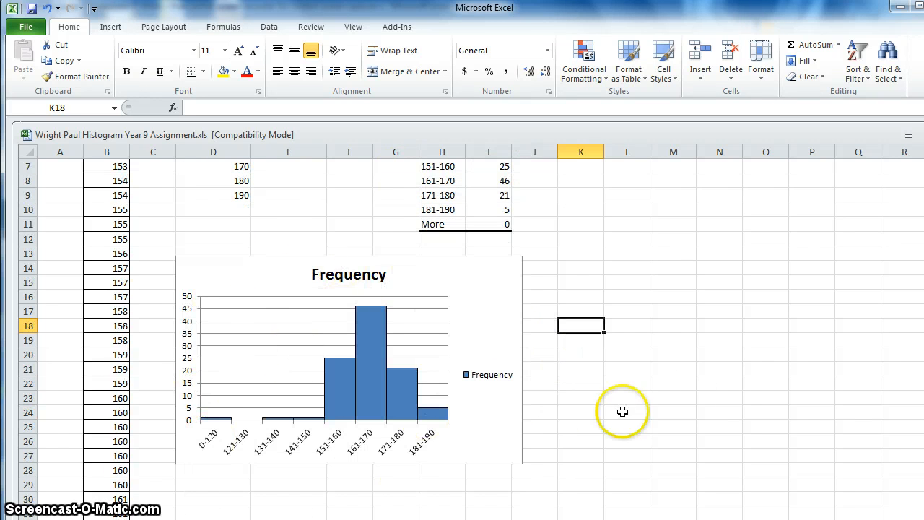
pyautogui.scroll(2, 580, 397)
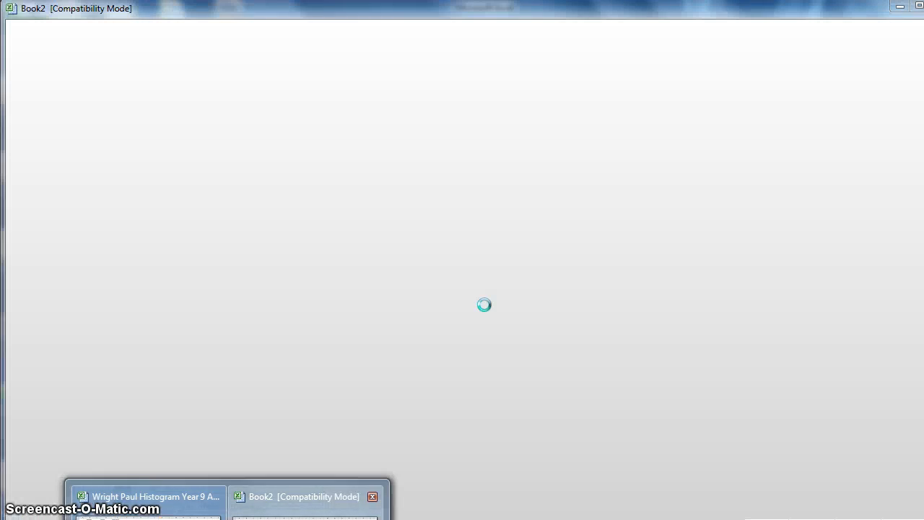
pyautogui.click(318, 497)
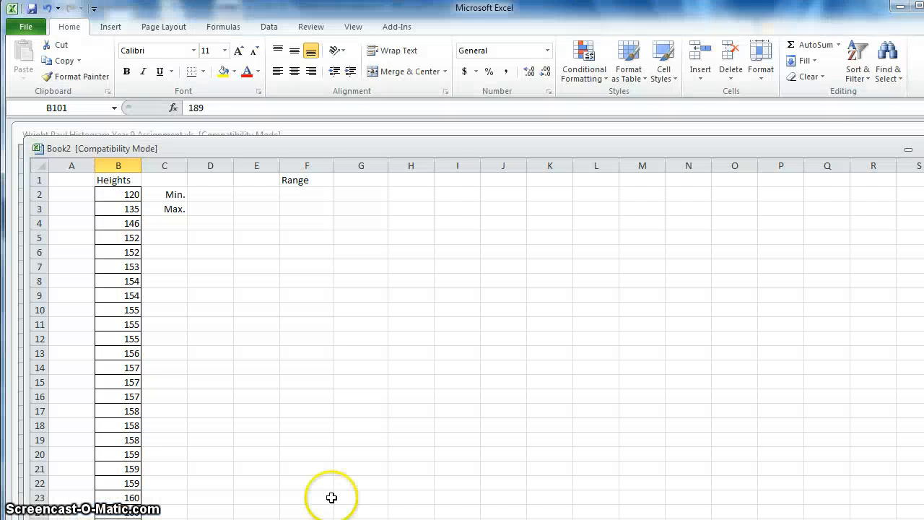
pyautogui.click(318, 359)
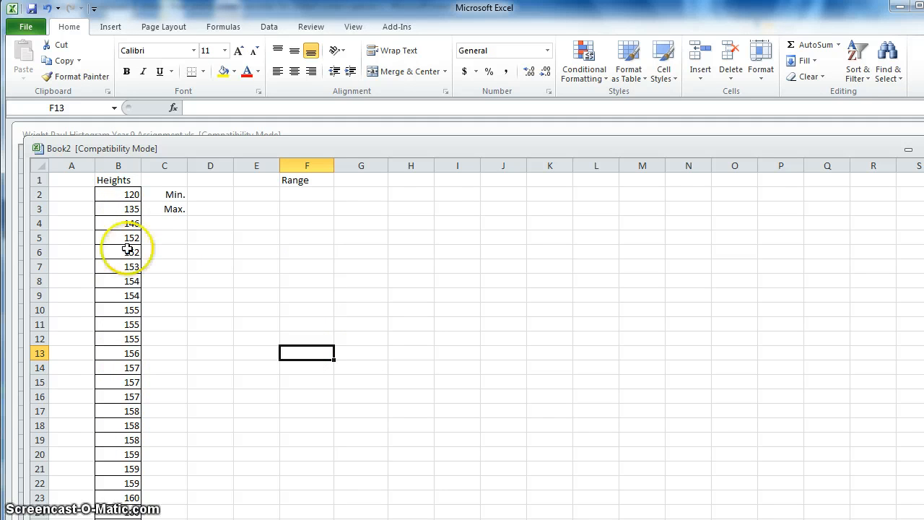
# - Sort the Heights data in column B from smallest to largest
pyautogui.click(136, 195)
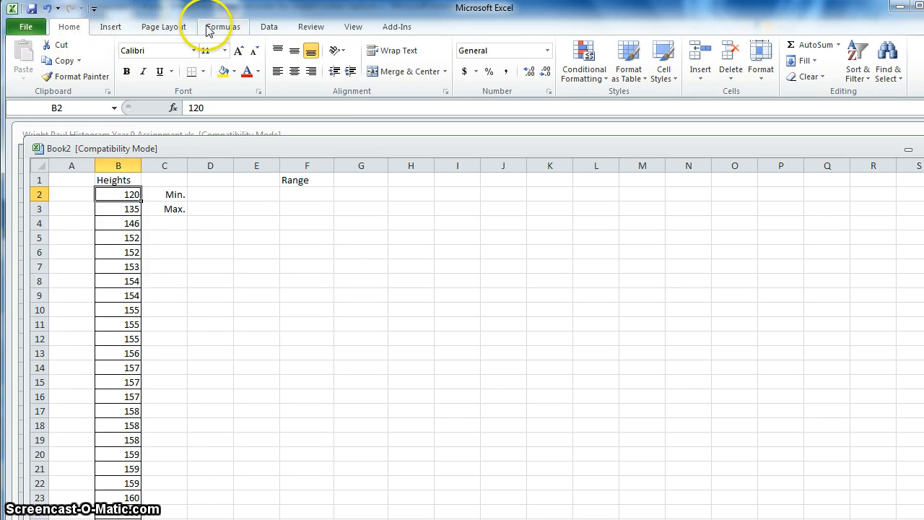
pyautogui.click(270, 30)
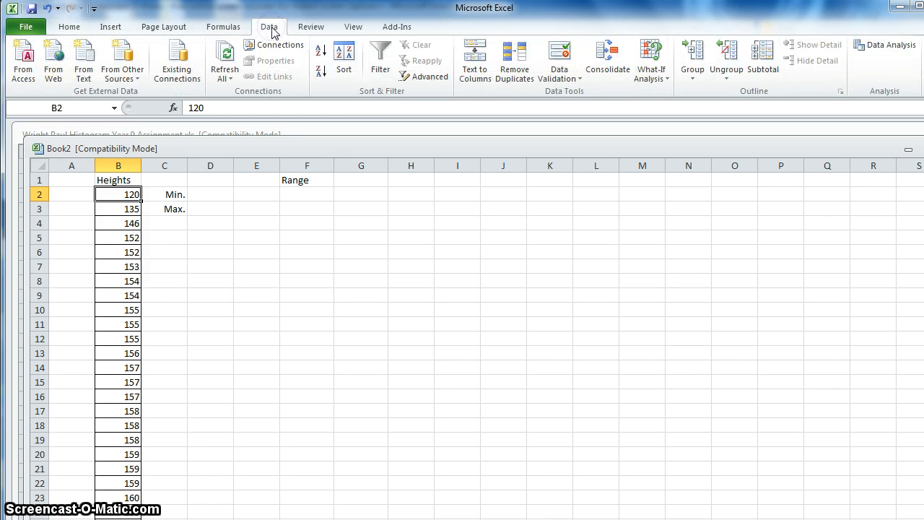
pyautogui.click(322, 57)
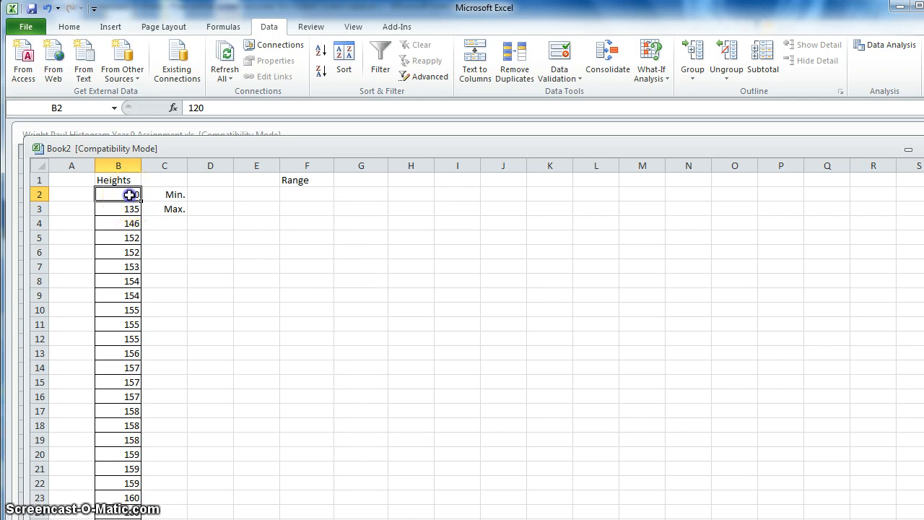
# - Enter 120 as the minimum height in cell D2
pyautogui.click(220, 197)
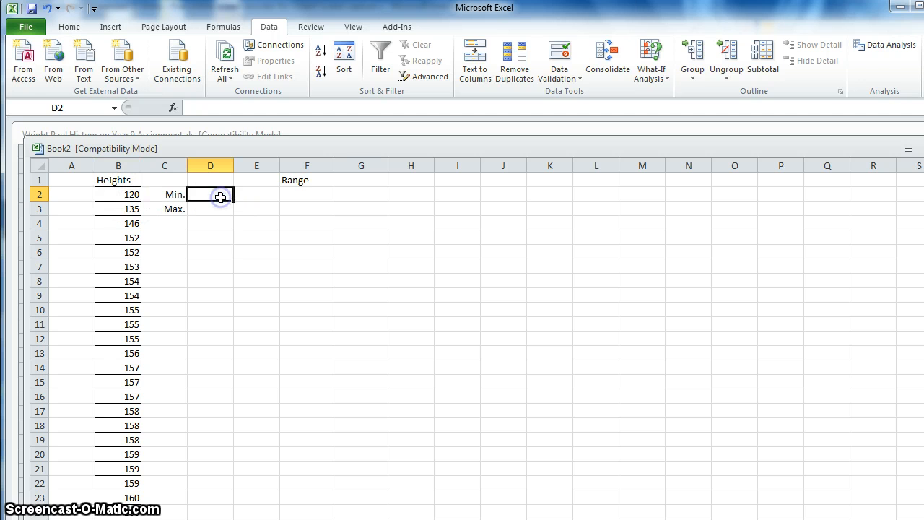
pyautogui.write('120')
pyautogui.click(188, 267)
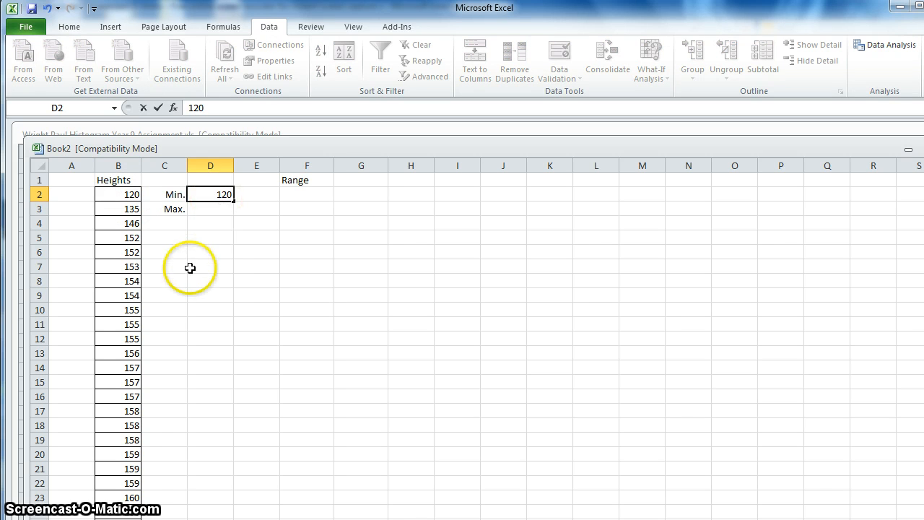
# - Look up the last height in the sorted column and enter 189 as the maximum in cell D3
pyautogui.scroll(-2, 181, 309)
pyautogui.scroll(-20, 181, 310)
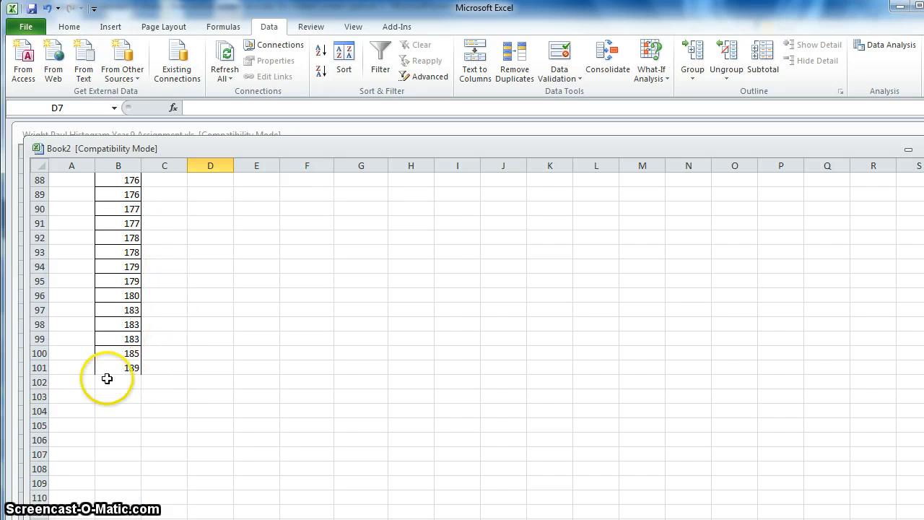
pyautogui.click(133, 368)
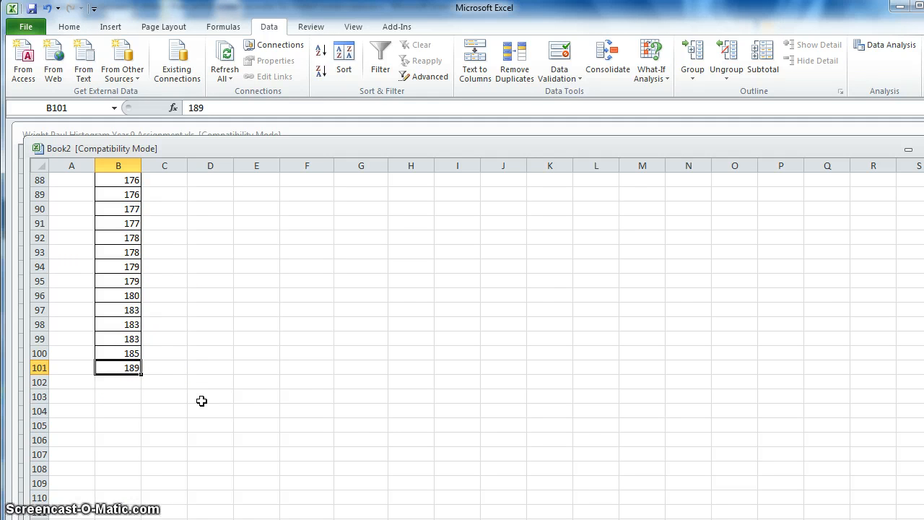
pyautogui.scroll(20, 201, 401)
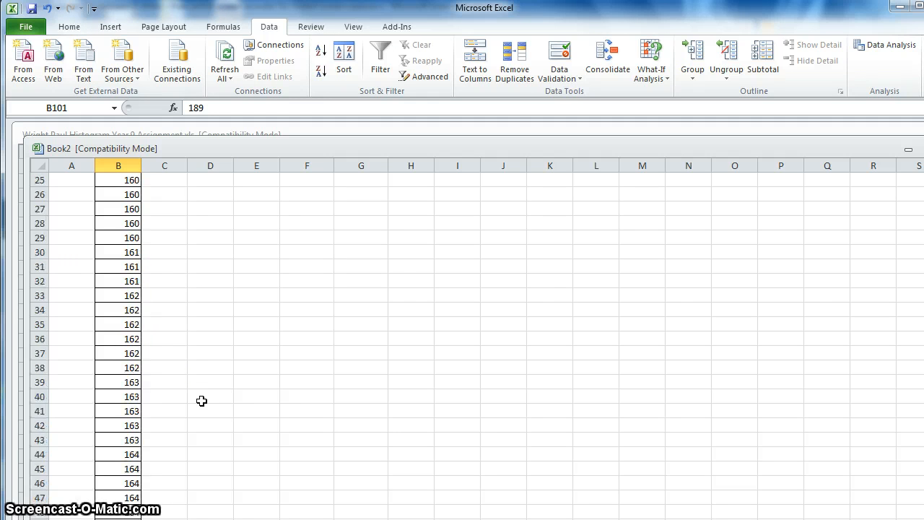
pyautogui.click(224, 209)
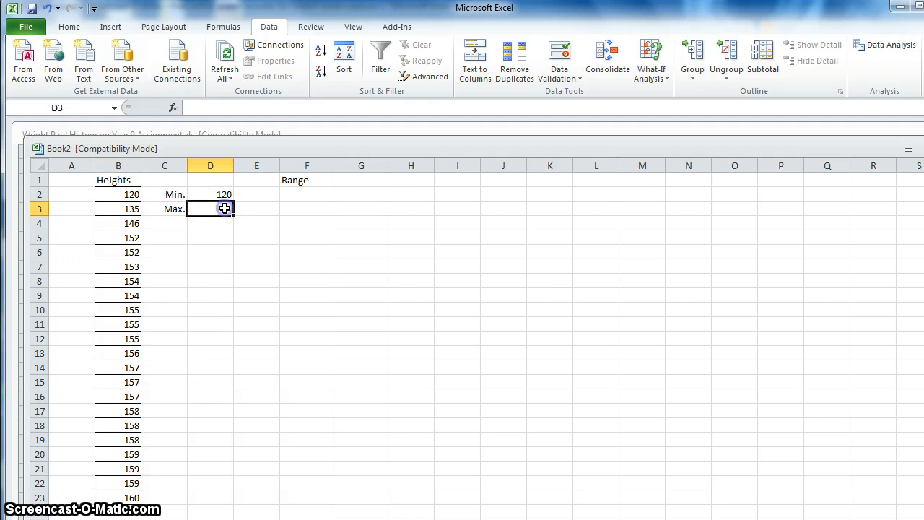
pyautogui.write('189')
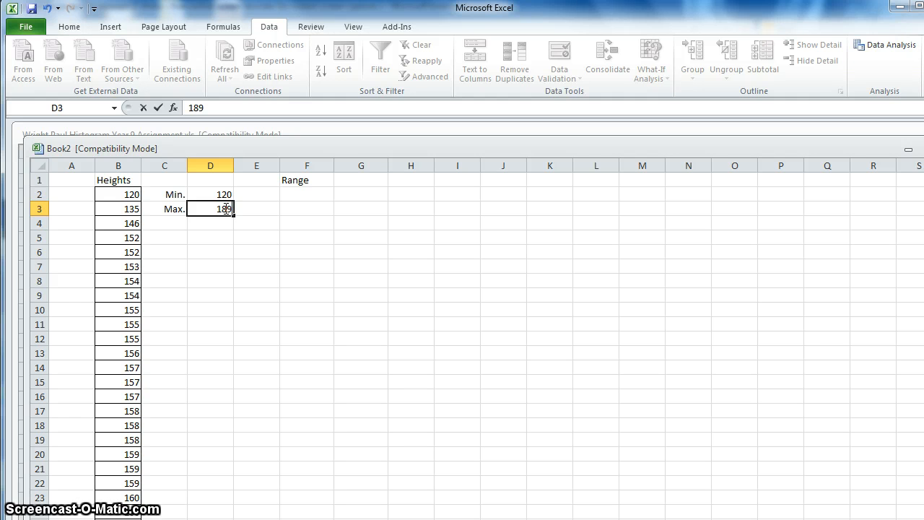
pyautogui.click(205, 252)
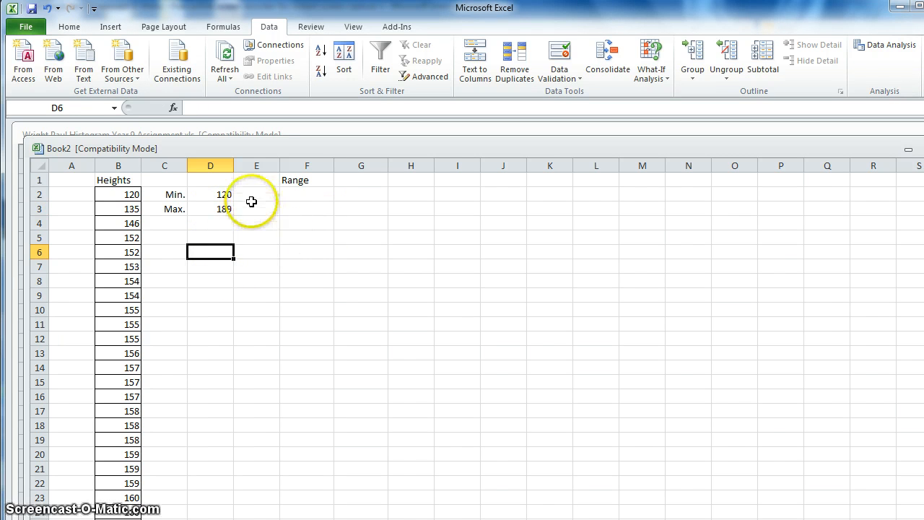
# - Enter 120 as the first Range value in cell F2
pyautogui.click(299, 198)
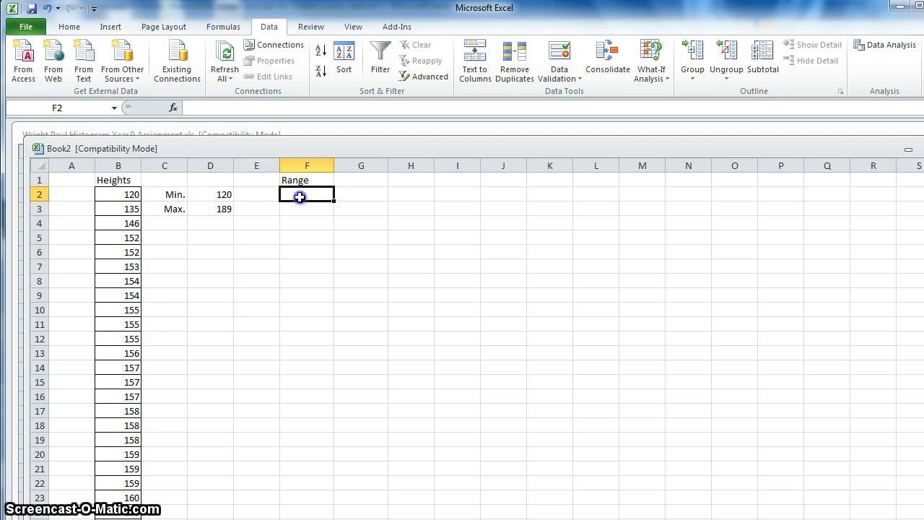
pyautogui.write('120')
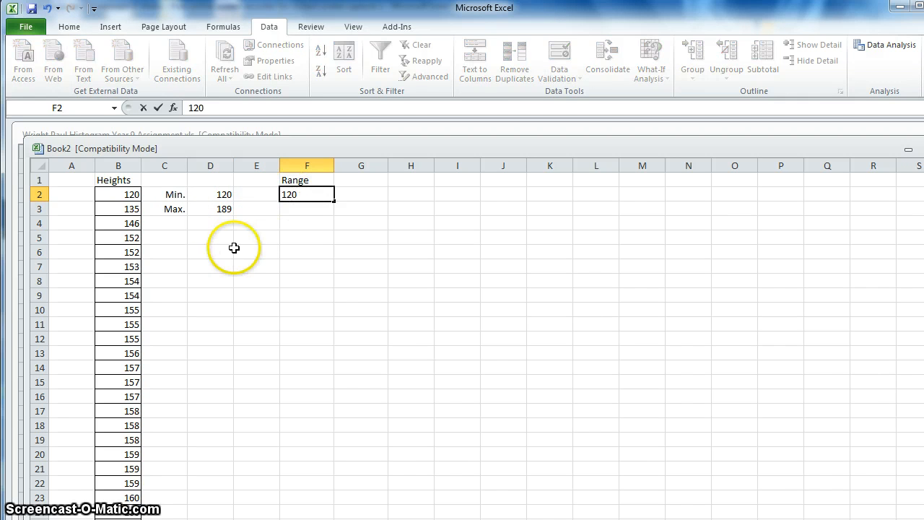
pyautogui.click(234, 249)
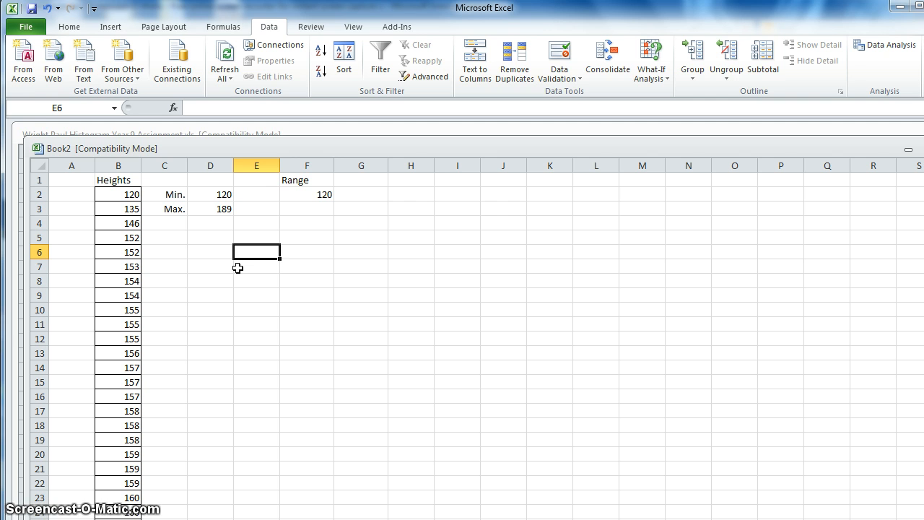
pyautogui.click(266, 237)
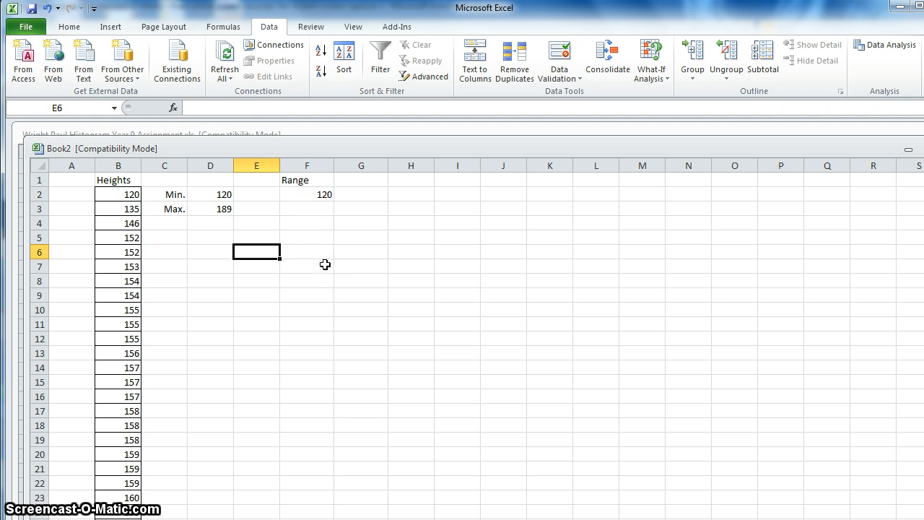
# - Enter the formula =F2+10 in cell F3 as the second Range value
pyautogui.click(310, 210)
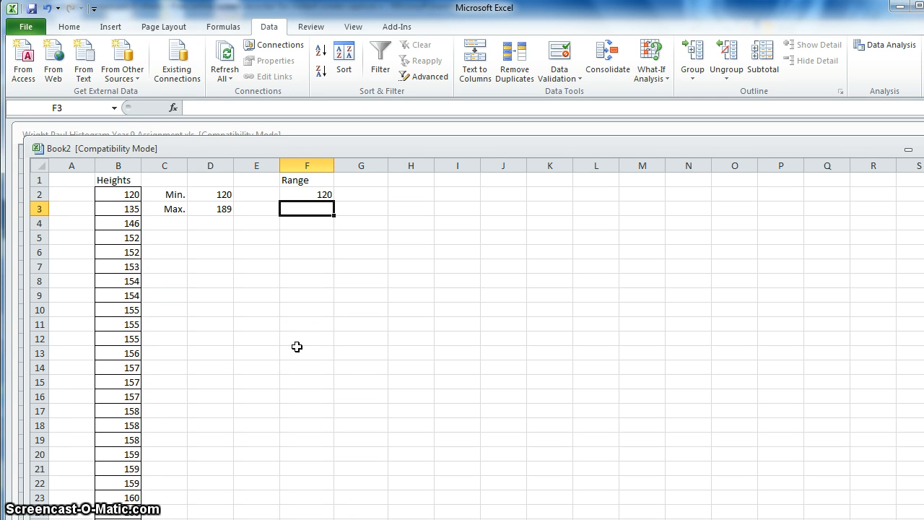
pyautogui.write('=')
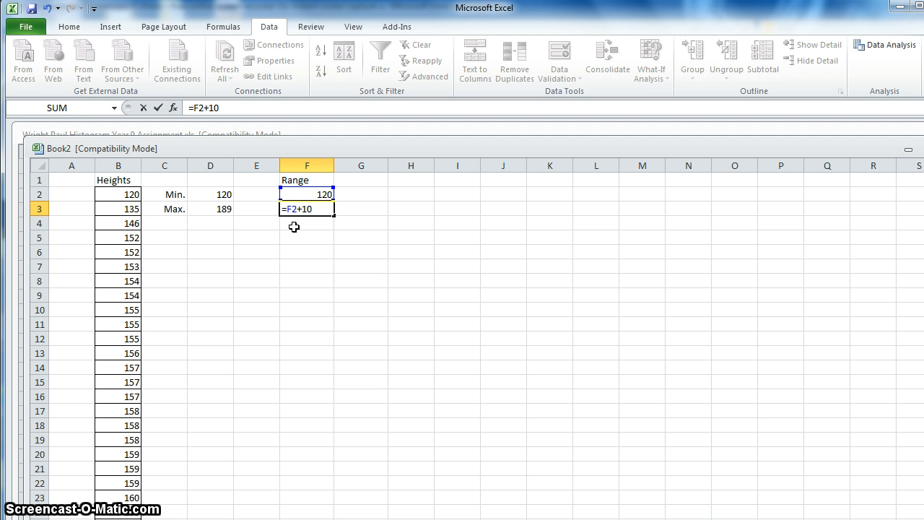
pyautogui.press('Return')
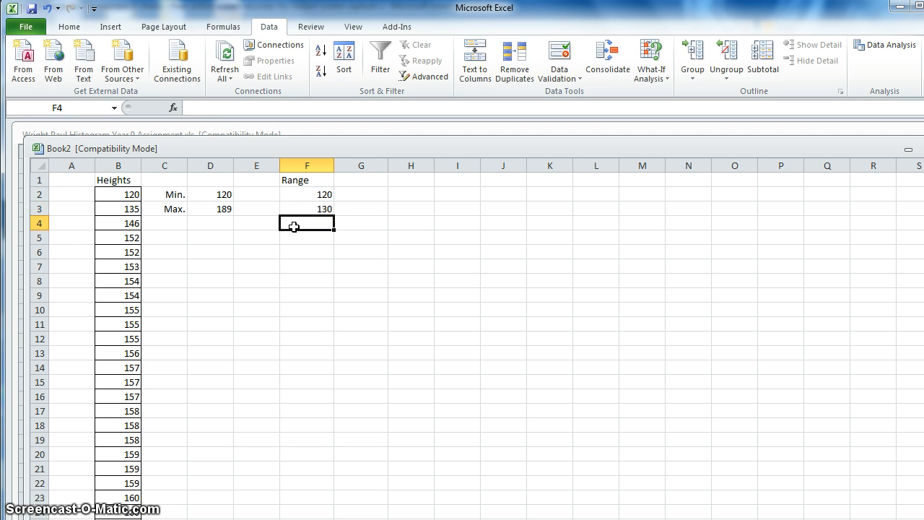
pyautogui.click(311, 221)
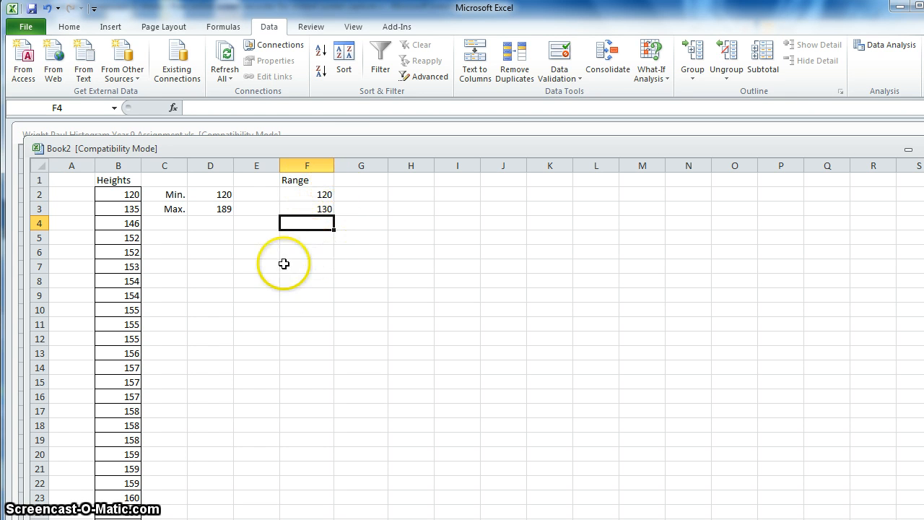
# - Fill the F3 formula down the Range column through cell F14
pyautogui.click(326, 210)
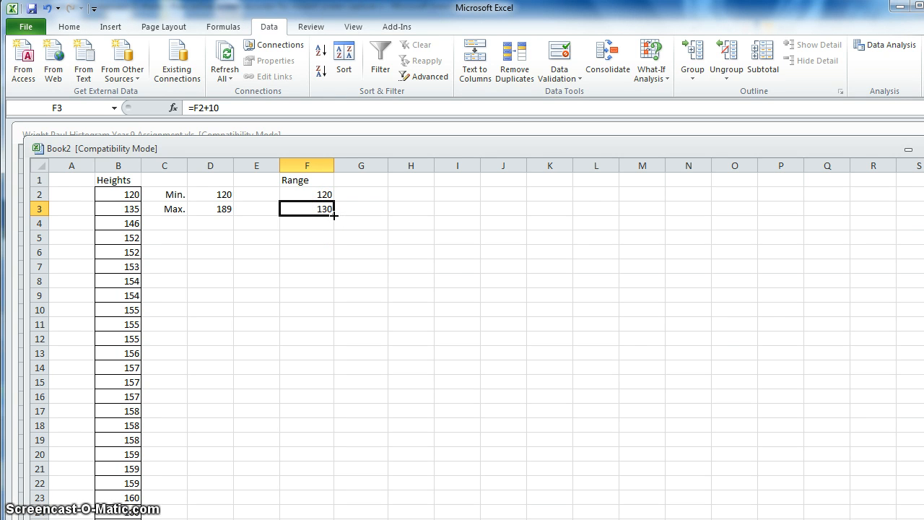
pyautogui.moveTo(333, 216); pyautogui.dragTo(334, 216)
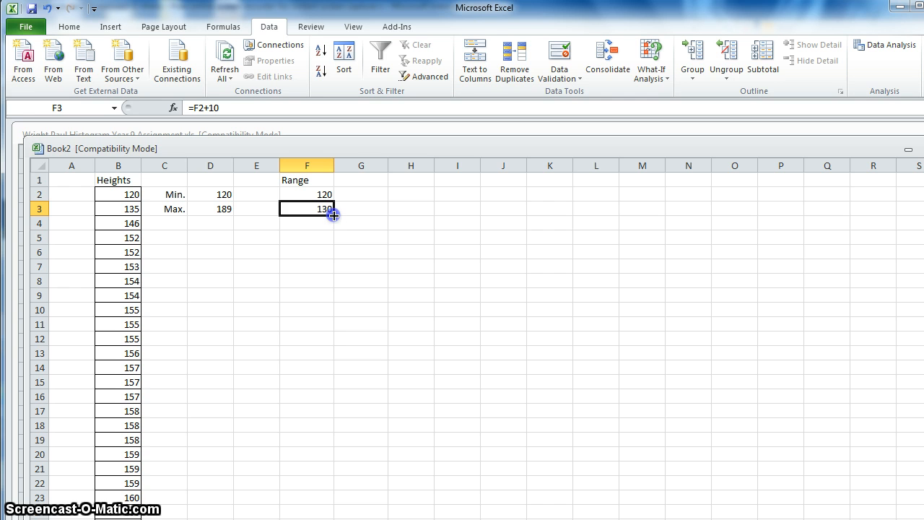
pyautogui.moveTo(333, 215); pyautogui.dragTo(332, 372)
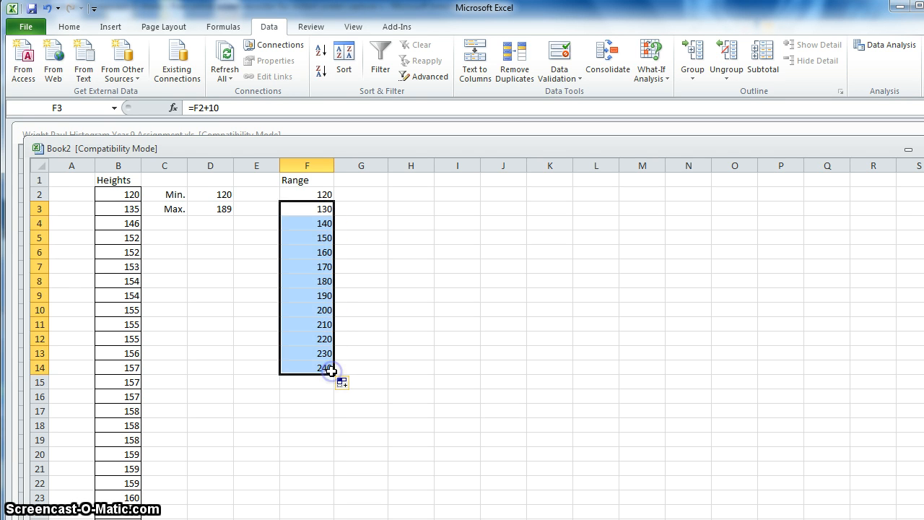
pyautogui.click(237, 384)
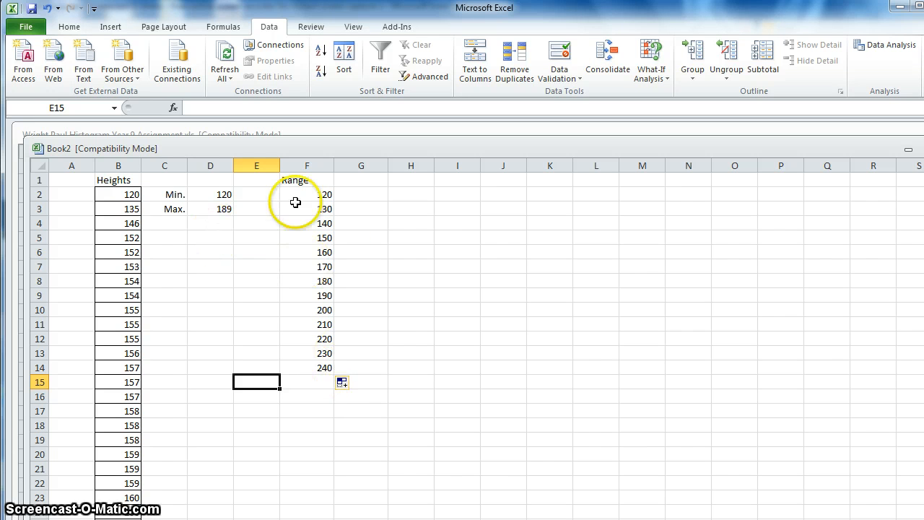
# - Delete the surplus Range values from 200 to 240 in cells F10 through F14
pyautogui.click(227, 209)
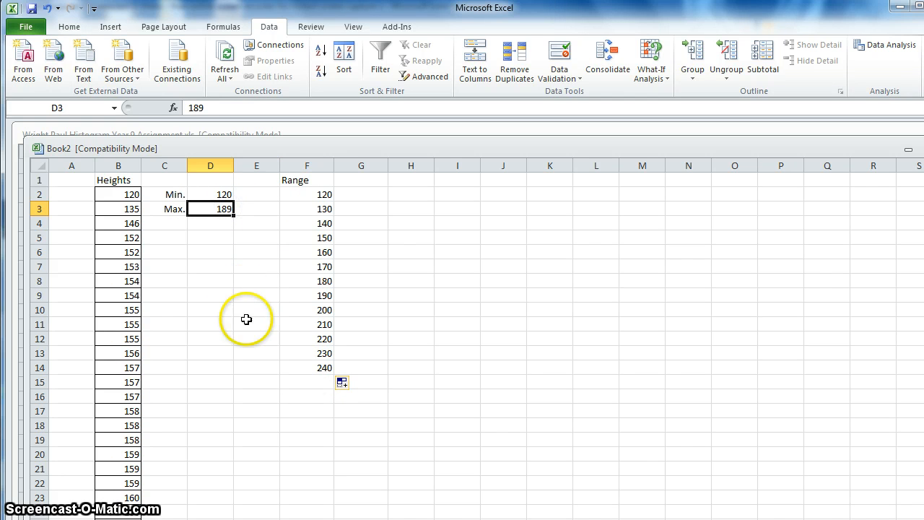
pyautogui.click(312, 367)
pyautogui.press('Delete')
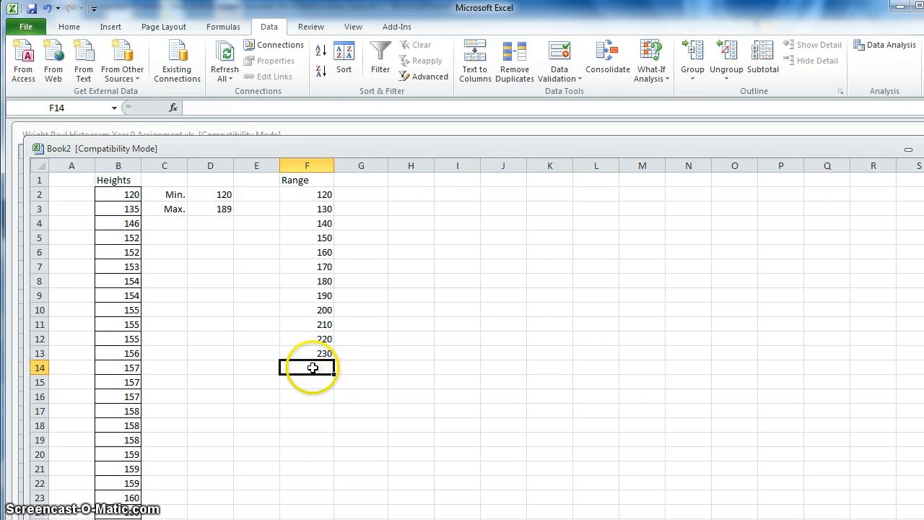
pyautogui.click(317, 353)
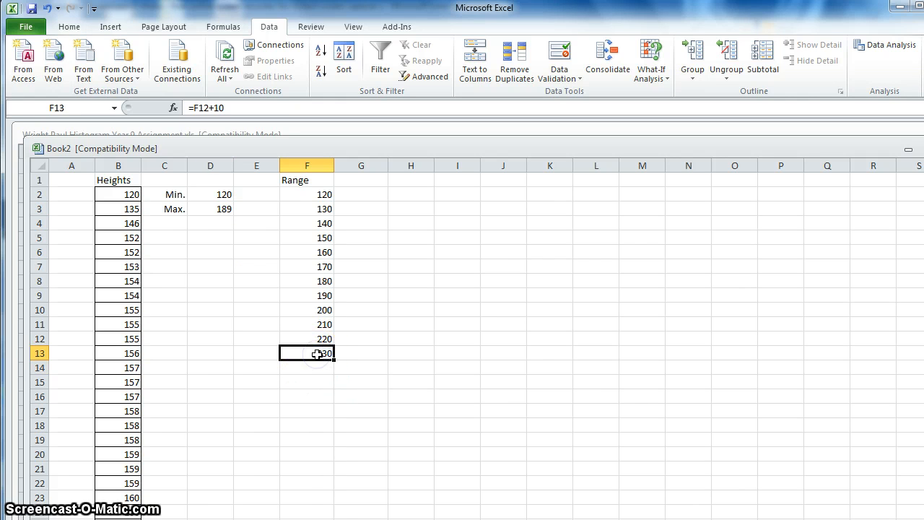
pyautogui.click(314, 338)
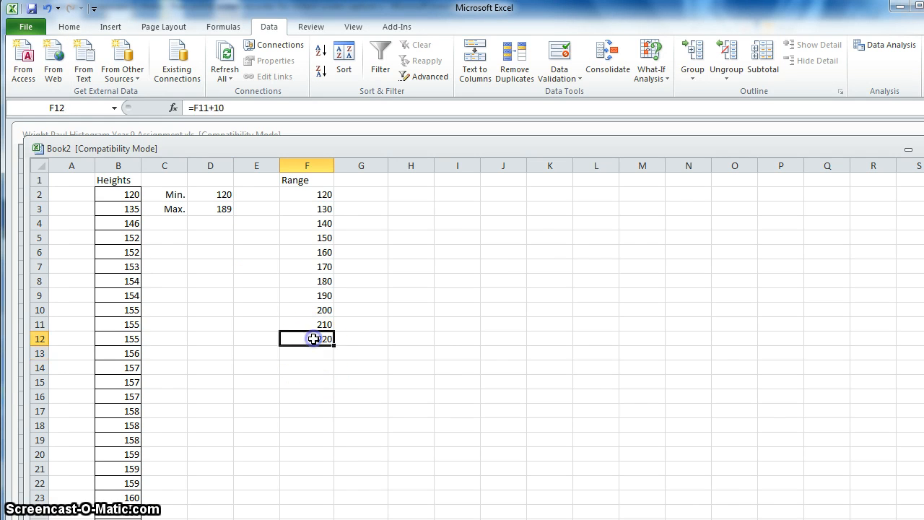
pyautogui.press('Delete')
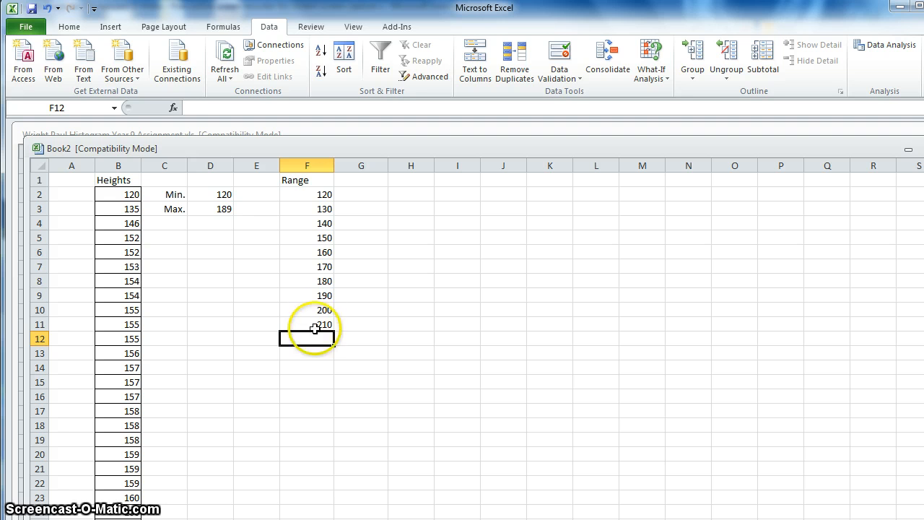
pyautogui.click(316, 324)
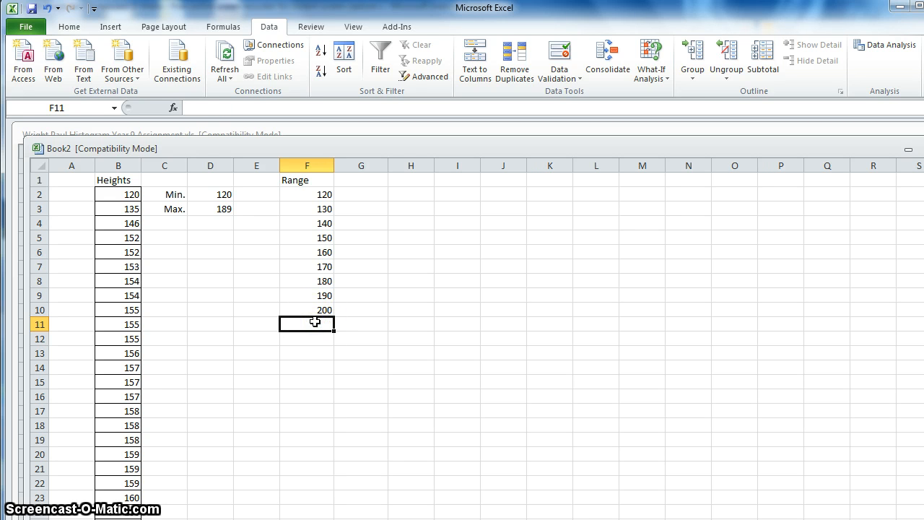
pyautogui.click(315, 310)
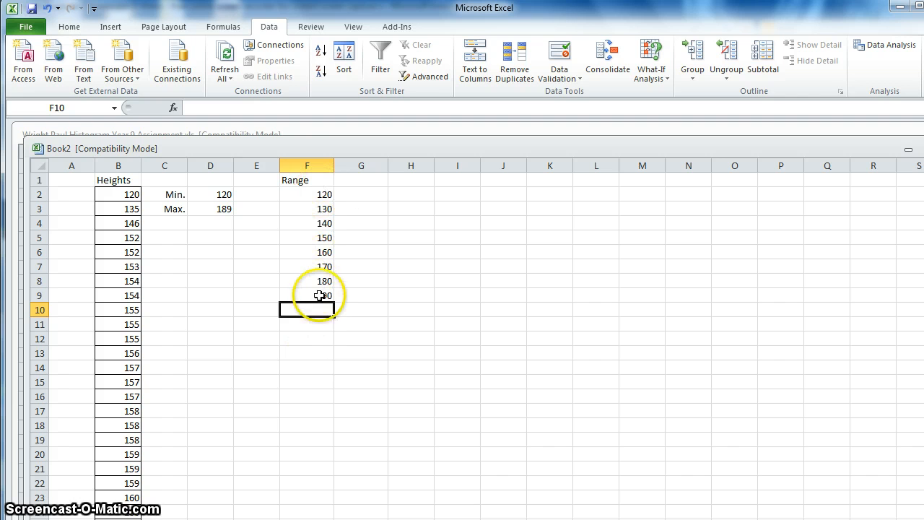
pyautogui.click(315, 353)
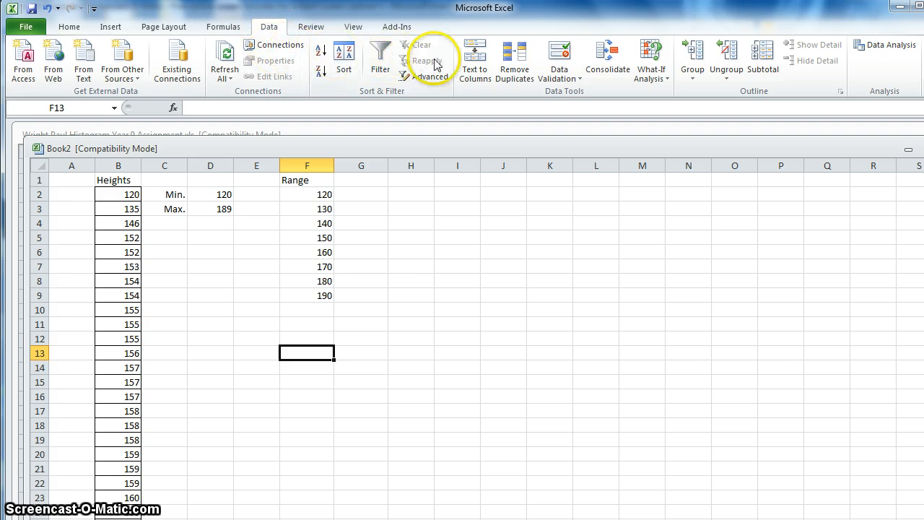
# - Open the Histogram tool from the data analysis tools and place its dialog clear of the data columns
pyautogui.click(884, 50)
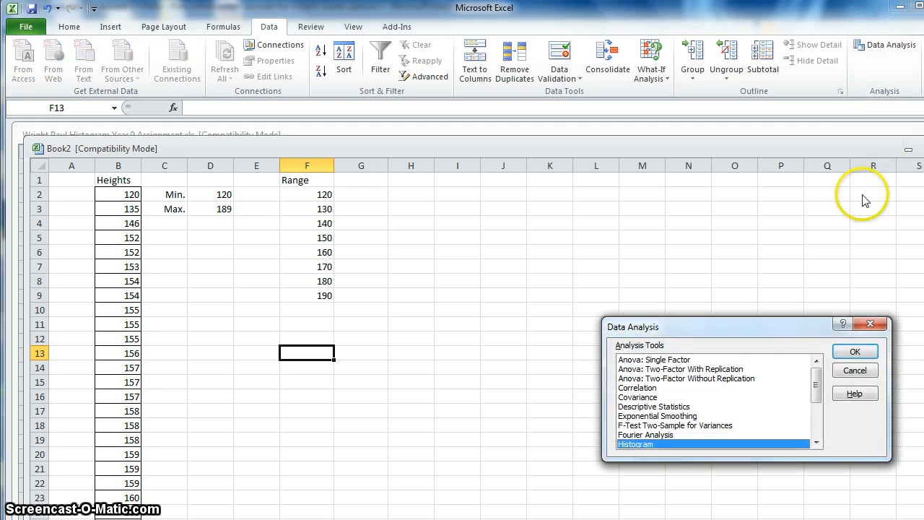
pyautogui.moveTo(745, 319)
pyautogui.mouseDown()
pyautogui.moveTo(523, 185)
pyautogui.moveTo(498, 189)
pyautogui.mouseUp()
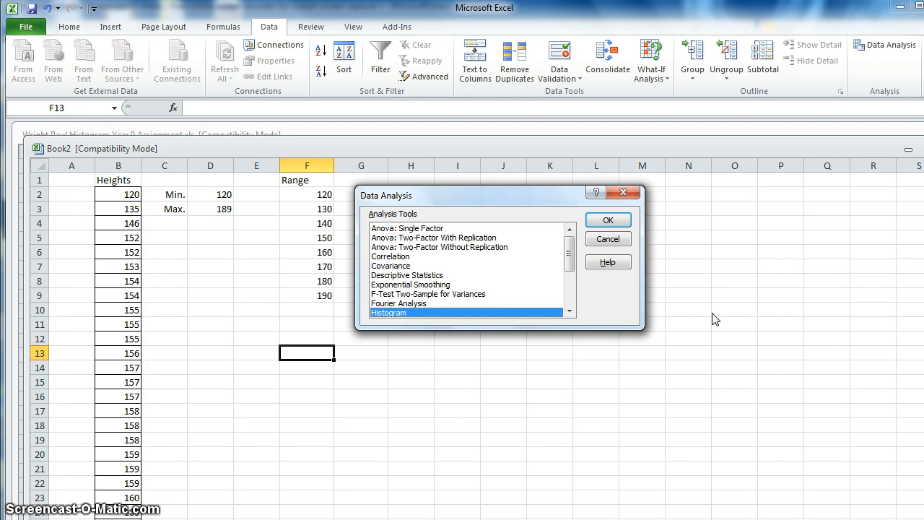
pyautogui.press('super+plus')
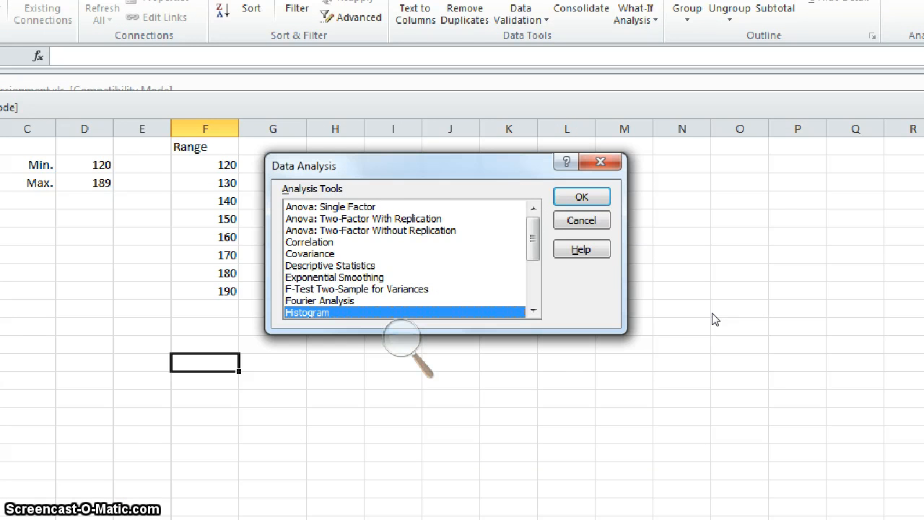
pyautogui.press('super+plus')
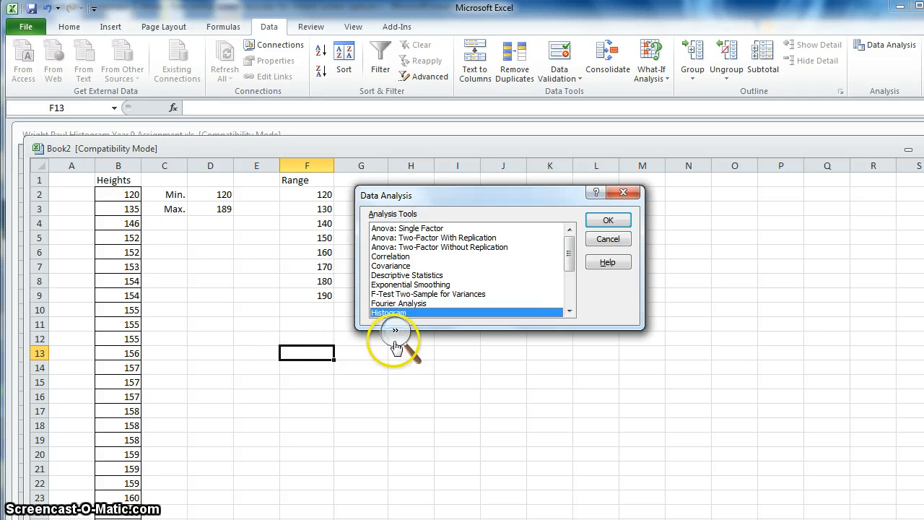
pyautogui.click(396, 345)
pyautogui.click(513, 318)
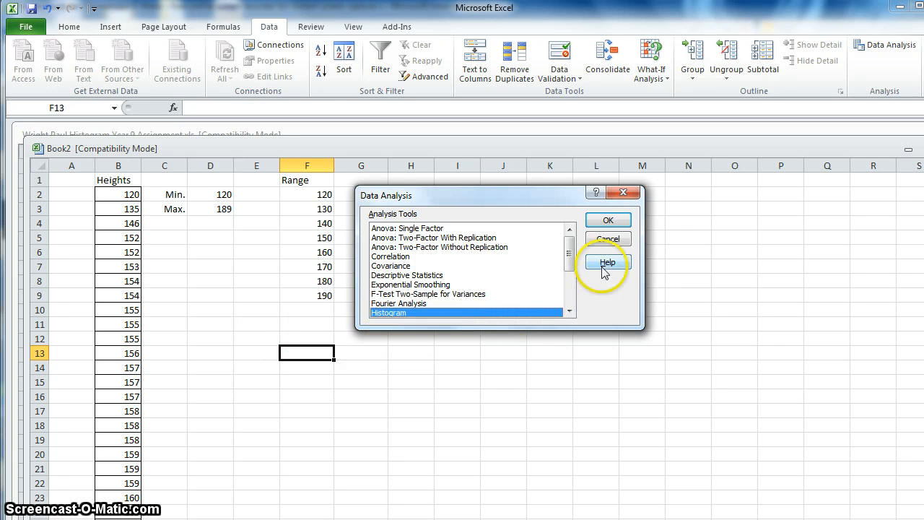
pyautogui.click(605, 221)
pyautogui.moveTo(485, 155); pyautogui.dragTo(662, 263)
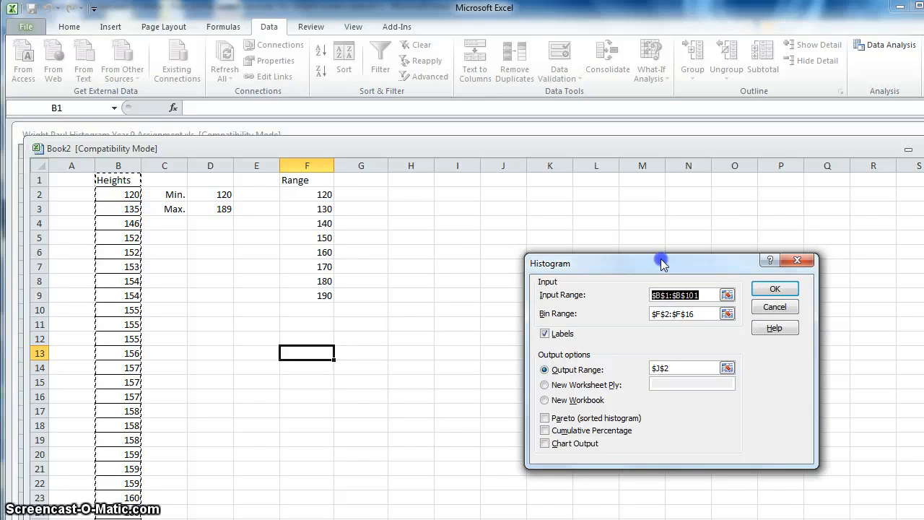
# - Clear the existing input, bin and output ranges in the Histogram settings
pyautogui.press('BackSpace')
pyautogui.click(697, 313)
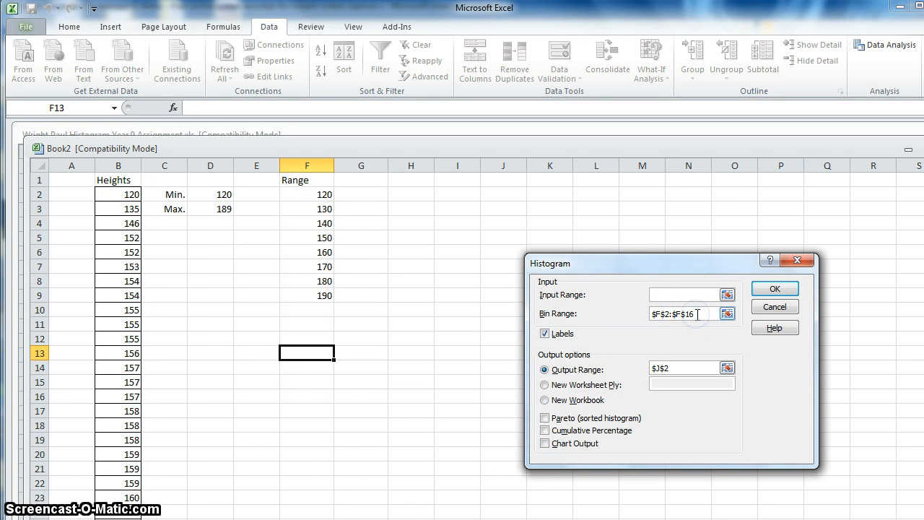
pyautogui.press('BackSpace')
pyautogui.press('BackSpace')
pyautogui.press('BackSpace')
pyautogui.press('BackSpace')
pyautogui.press('BackSpace')
pyautogui.press('BackSpace')
pyautogui.press('BackSpace')
pyautogui.press('BackSpace')
pyautogui.press('BackSpace')
pyautogui.press('BackSpace')
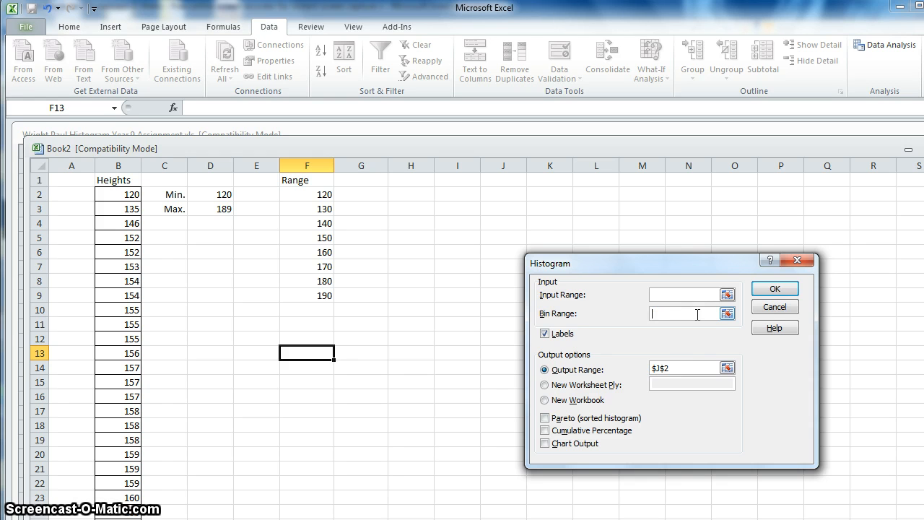
pyautogui.click(685, 369)
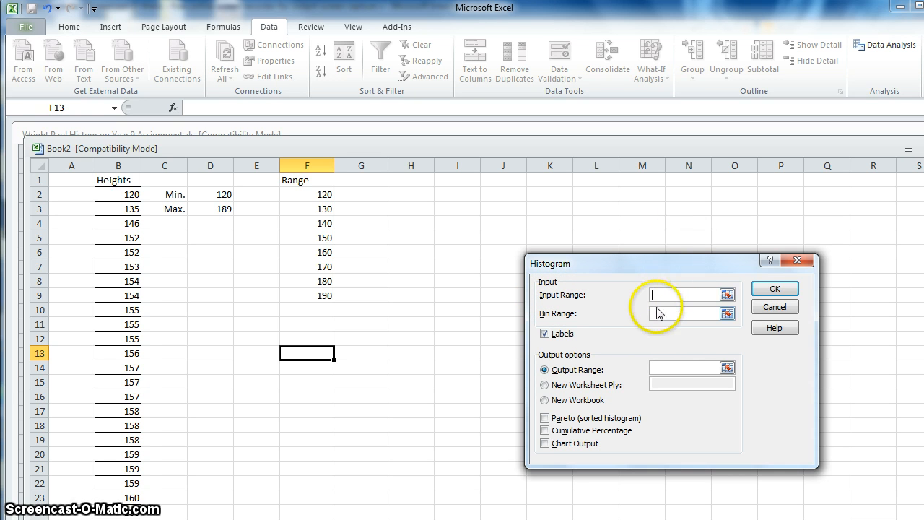
# - Set the histogram's input range to the whole Heights column including its heading, $B$1:$B$101
pyautogui.click(666, 297)
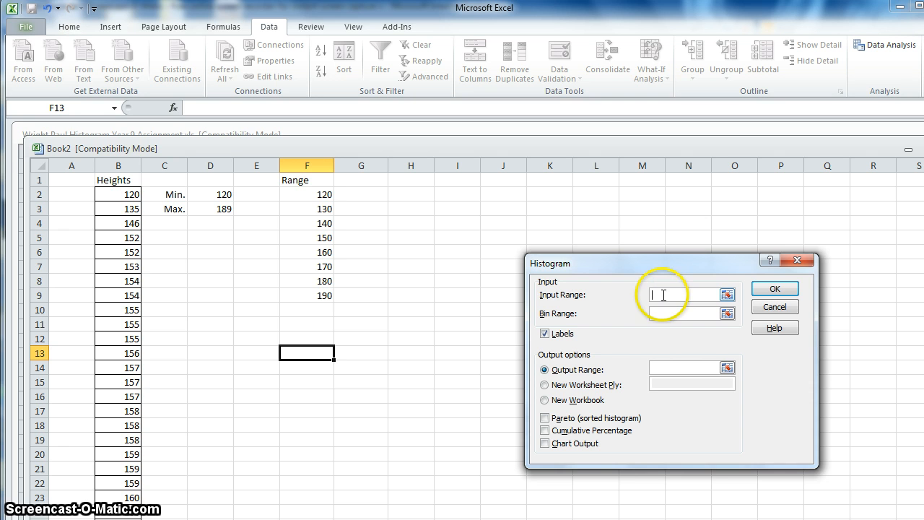
pyautogui.click(118, 183)
pyautogui.moveTo(117, 183); pyautogui.dragTo(124, 509)
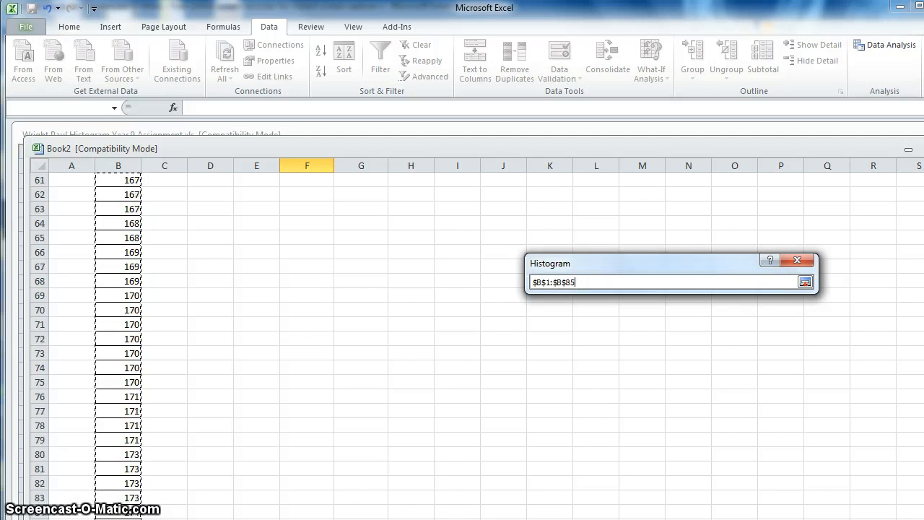
pyautogui.moveTo(118, 519); pyautogui.dragTo(118, 519)
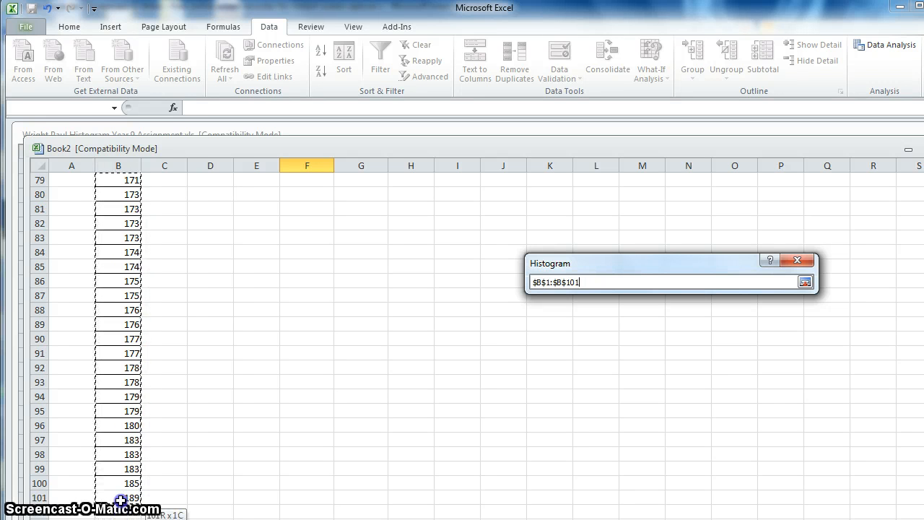
pyautogui.moveTo(120, 498); pyautogui.dragTo(121, 498)
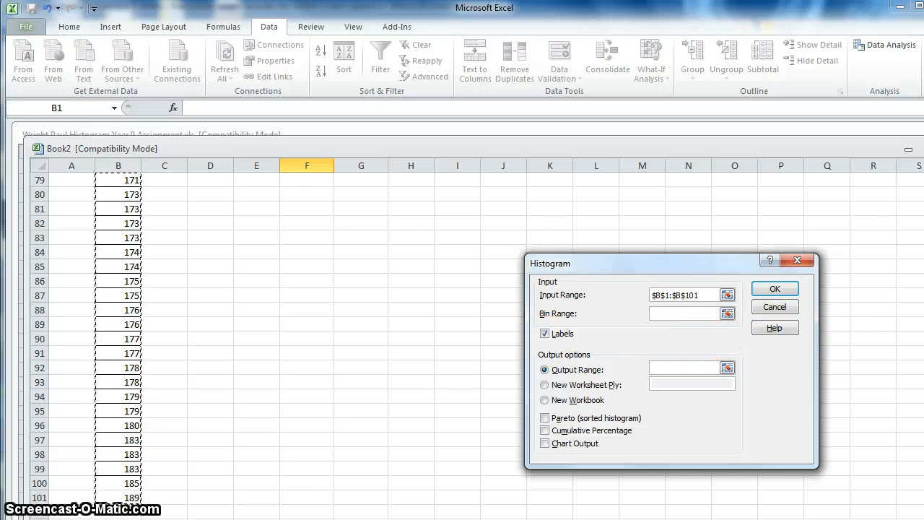
pyautogui.scroll(13, 361, 336)
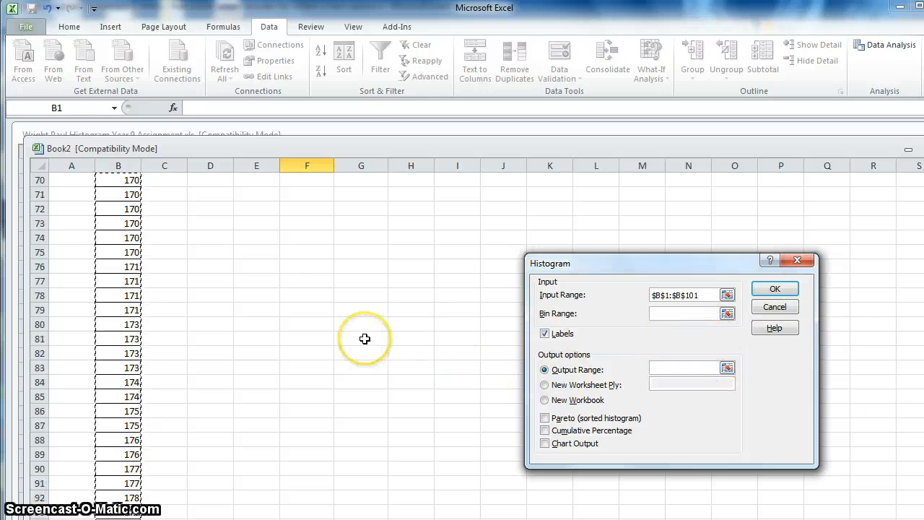
pyautogui.scroll(13, 365, 338)
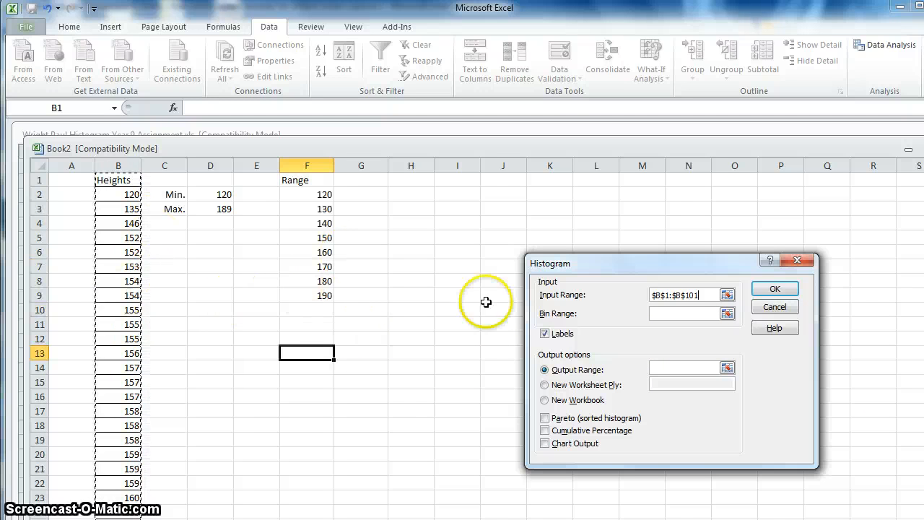
# - Set the histogram's bin range to the Range values in $F$2:$F$9
pyautogui.click(672, 314)
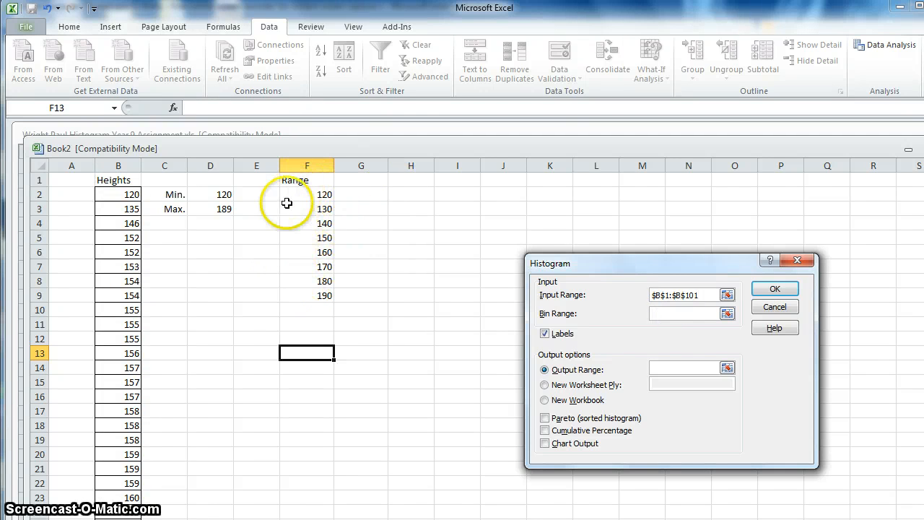
pyautogui.click(328, 196)
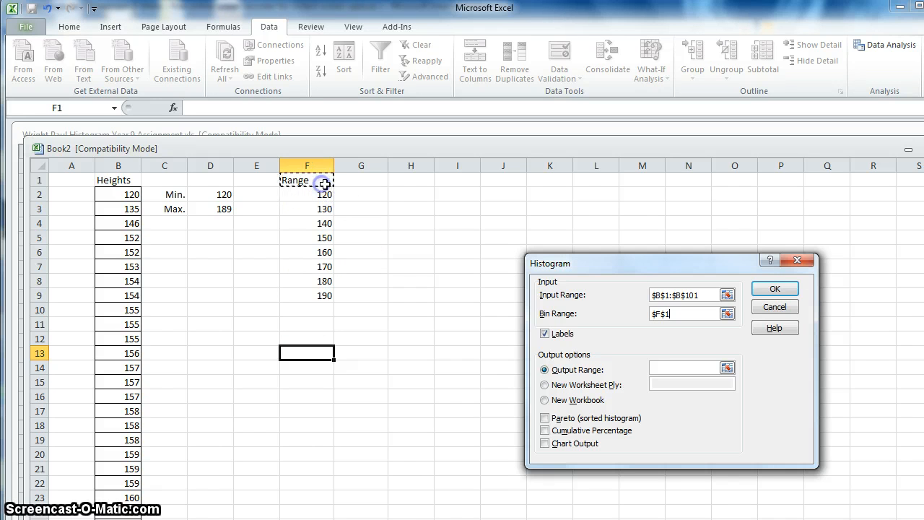
pyautogui.moveTo(326, 193); pyautogui.dragTo(326, 295)
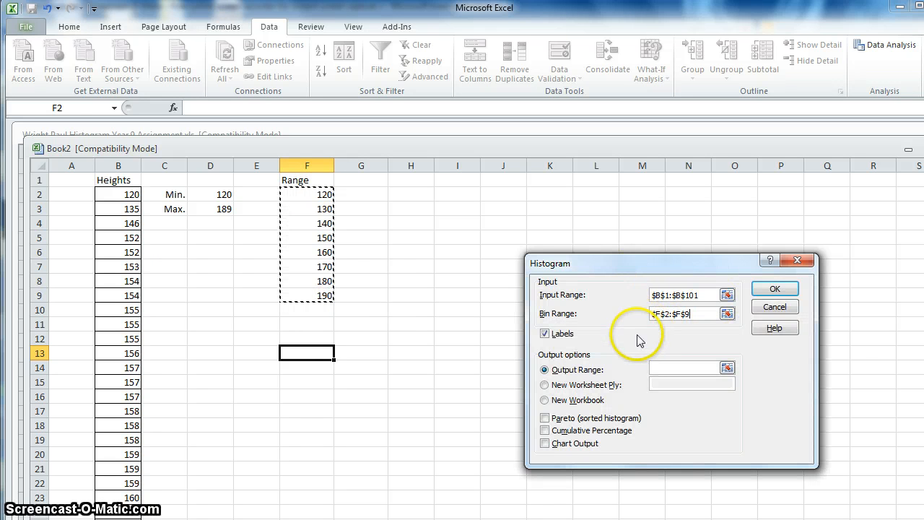
# - Set the histogram's output range to $H$2 with Labels enabled and generate the frequency table
pyautogui.click(546, 334)
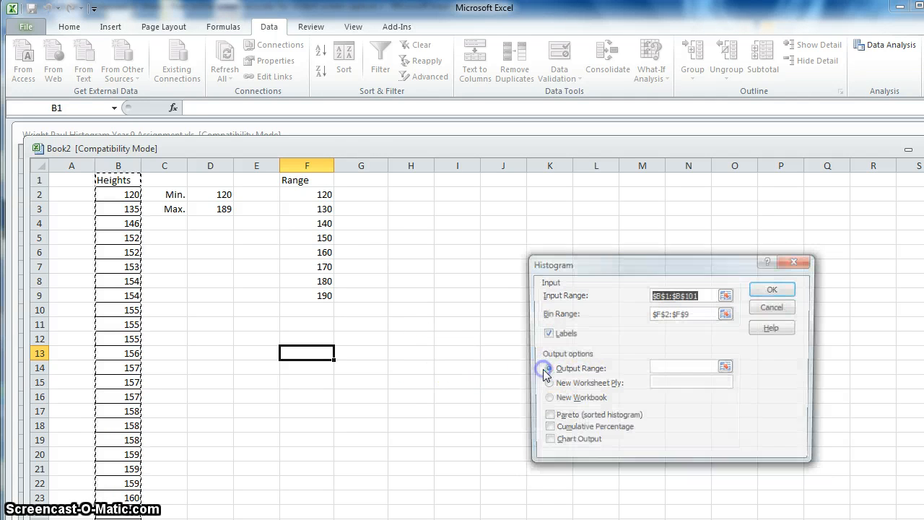
pyautogui.click(670, 370)
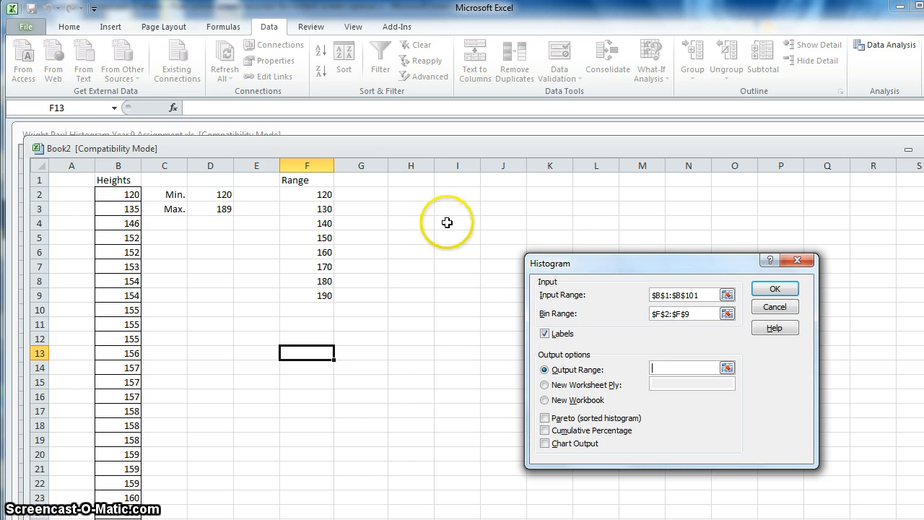
pyautogui.click(423, 194)
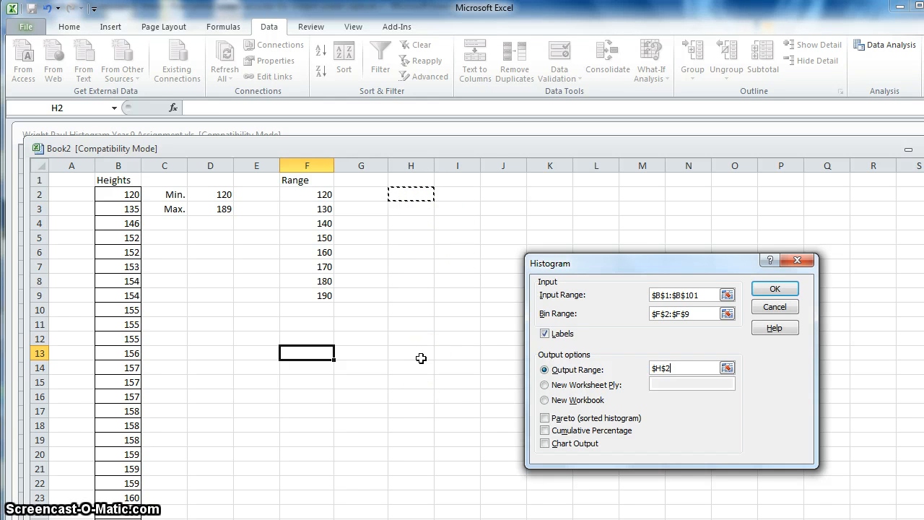
pyautogui.click(775, 288)
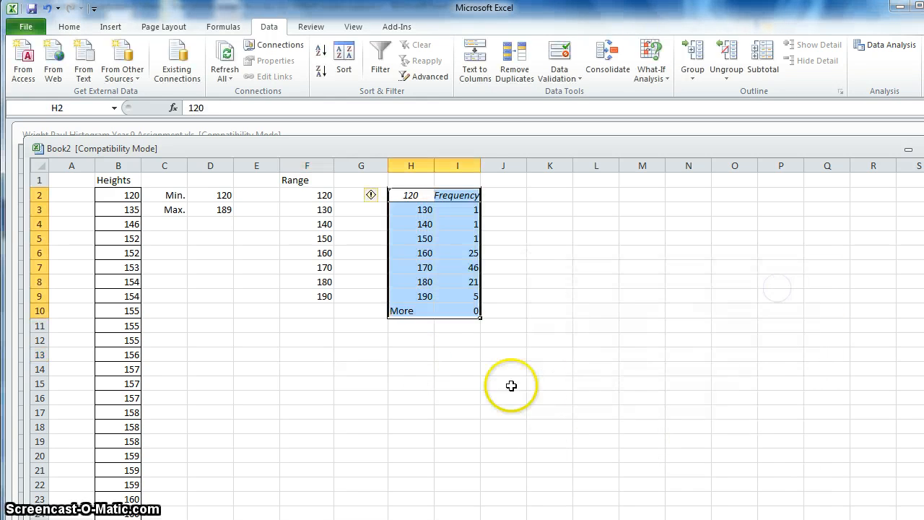
# - Undo the frequency table's formatting and clear the contents of H2:I10
pyautogui.click(450, 382)
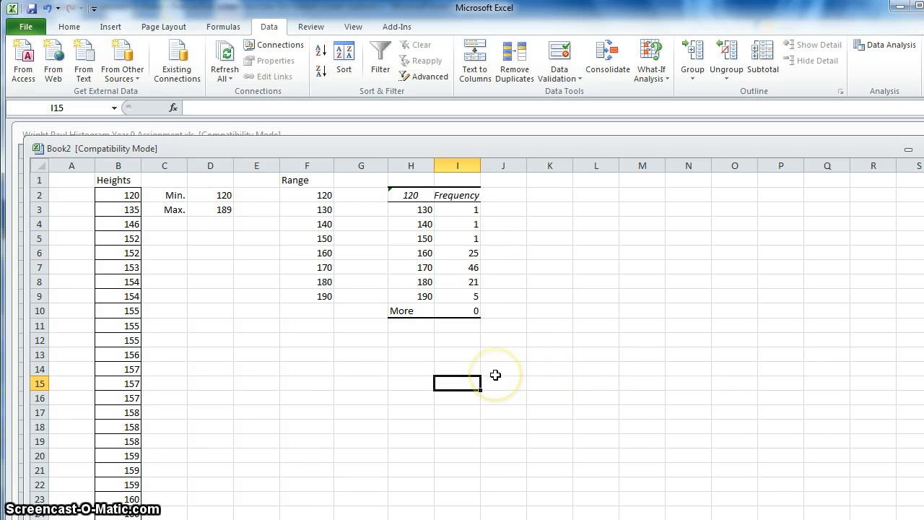
pyautogui.hotkey('ctrl', 'z')
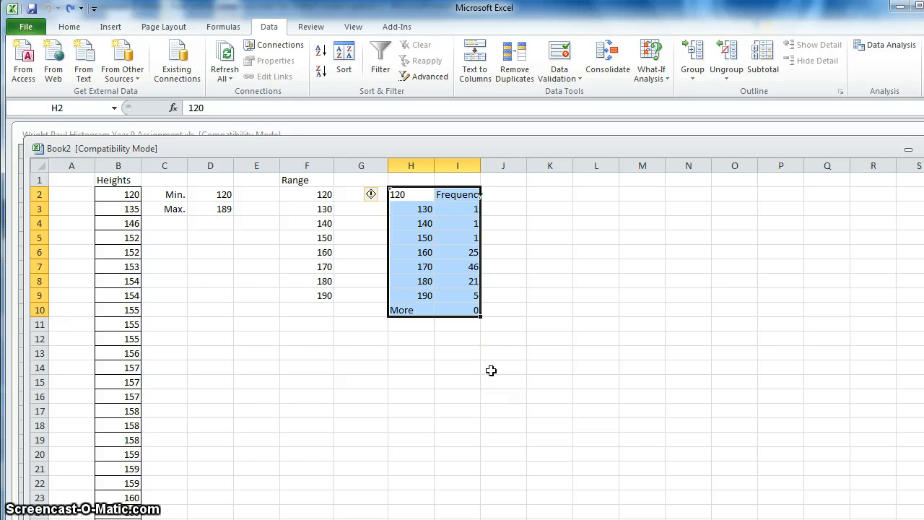
pyautogui.rightClick(445, 281)
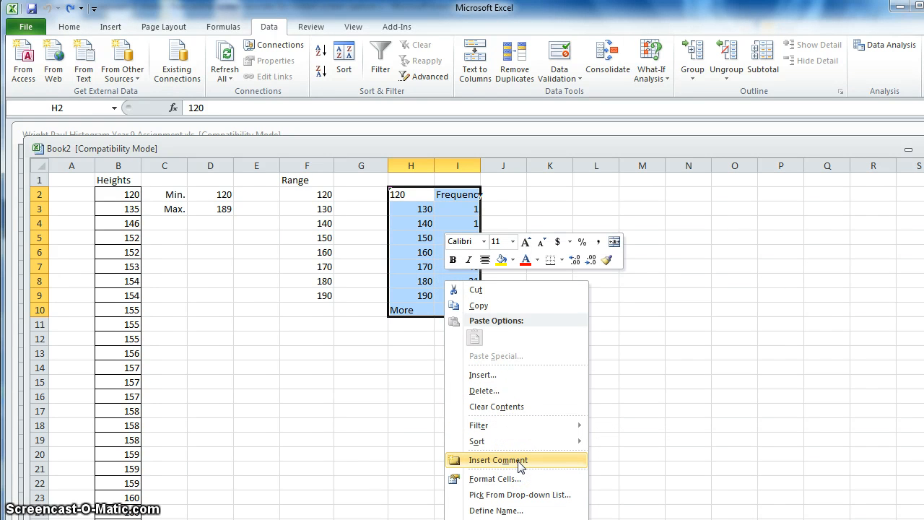
pyautogui.click(520, 405)
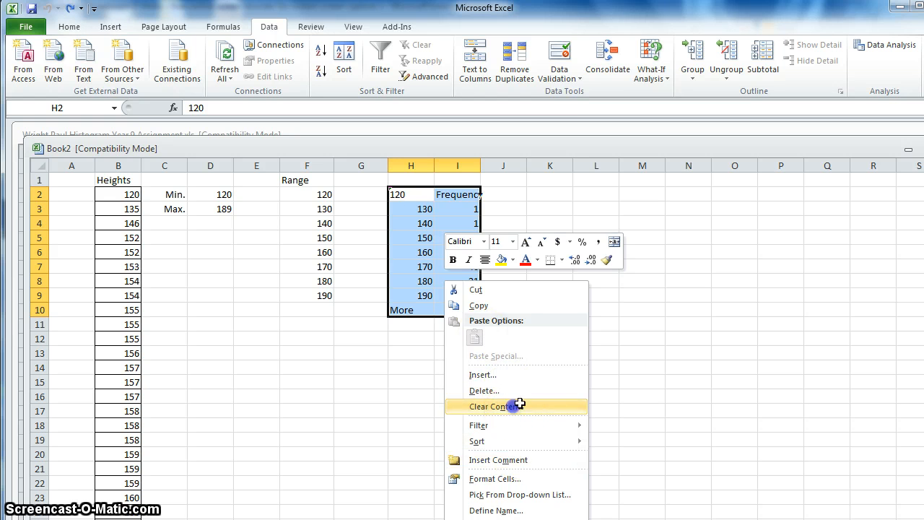
pyautogui.click(390, 413)
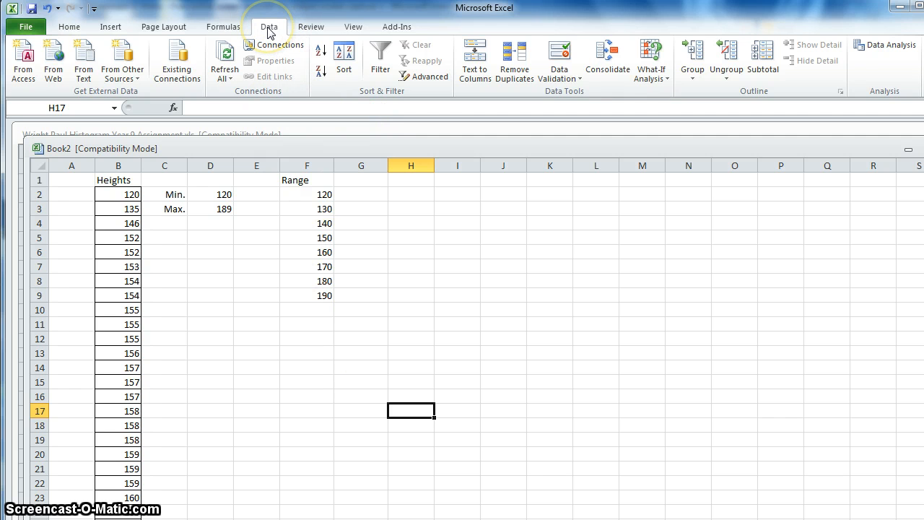
# - Reopen the Histogram analysis tool and reselect the Heights column with its heading, $B$1:$B$101, as the input range
pyautogui.click(887, 47)
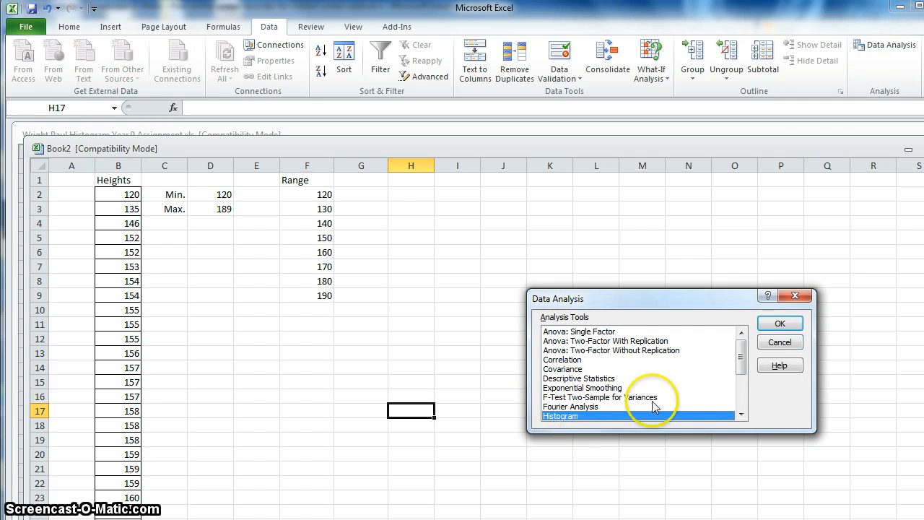
pyautogui.click(780, 324)
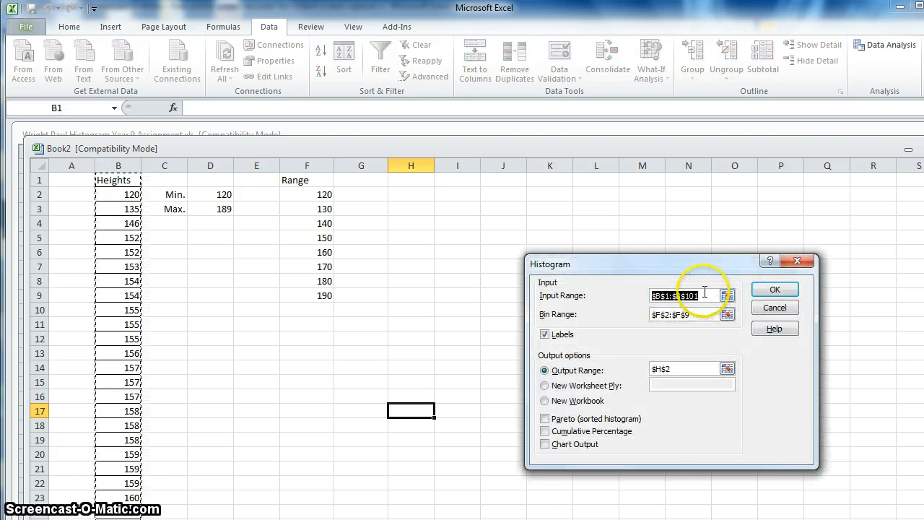
pyautogui.moveTo(702, 296); pyautogui.dragTo(653, 300)
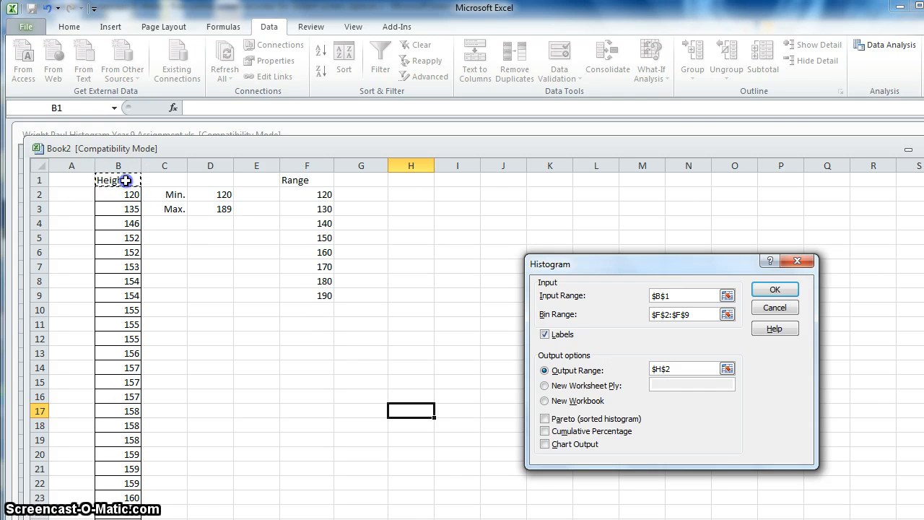
pyautogui.moveTo(126, 181); pyautogui.dragTo(134, 469)
pyautogui.moveTo(134, 514); pyautogui.dragTo(134, 327)
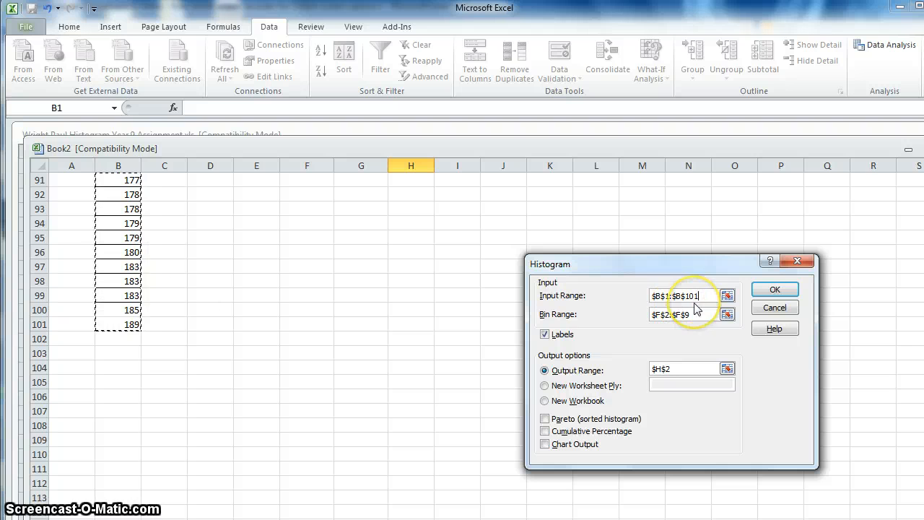
pyautogui.scroll(3, 315, 372)
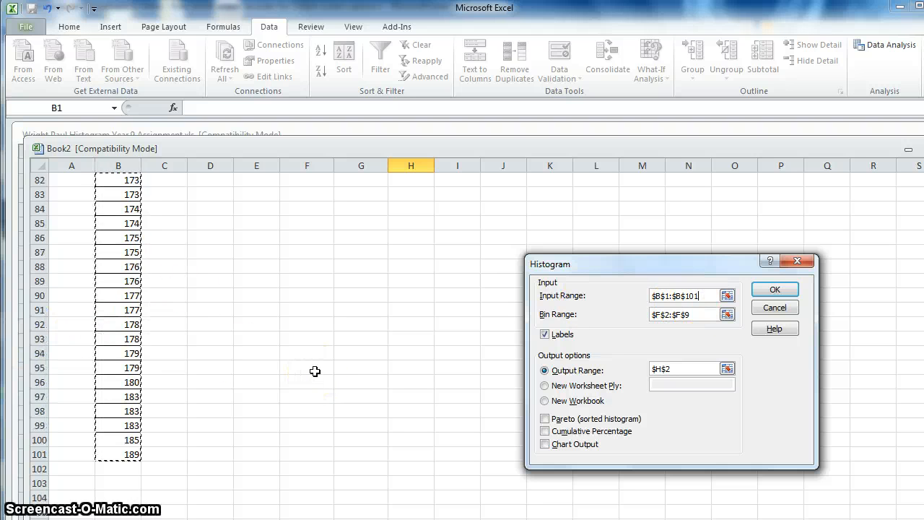
pyautogui.scroll(20, 315, 371)
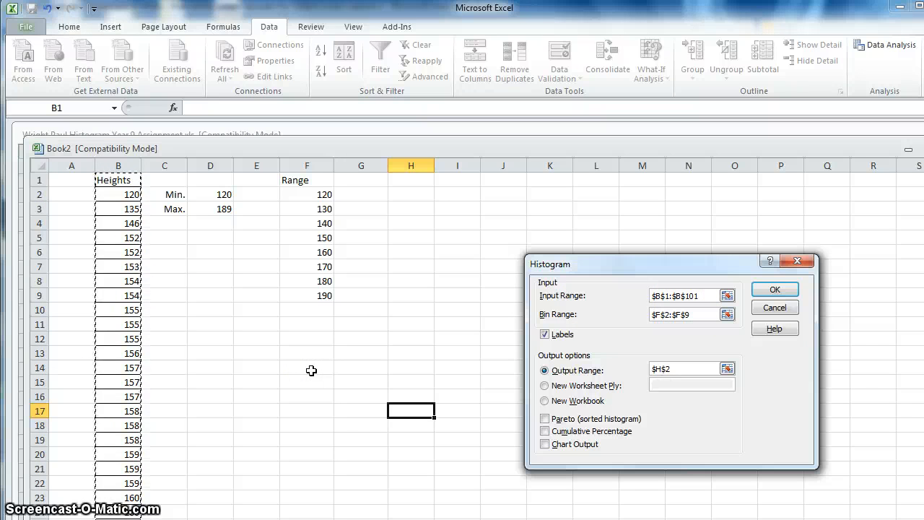
# - Set the histogram's bin range to the Range column including its heading, $F$1:$F$9
pyautogui.click(543, 370)
pyautogui.click(690, 316)
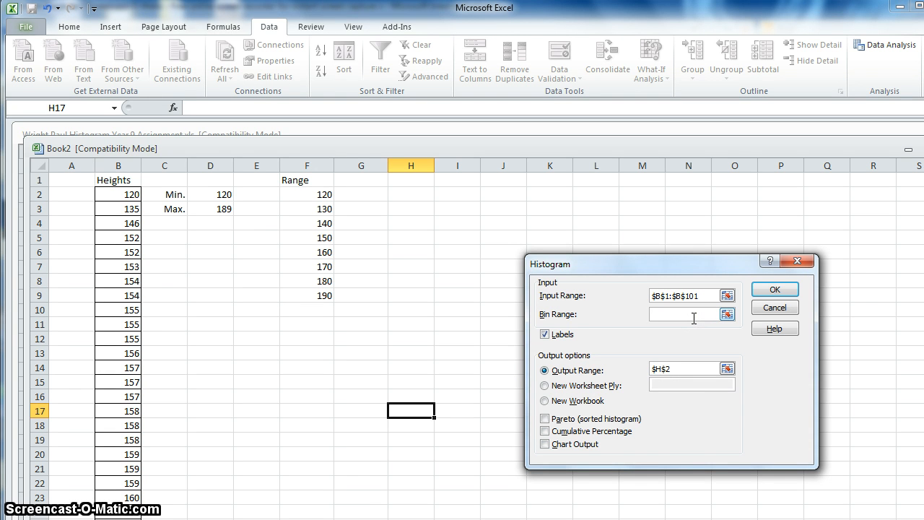
pyautogui.click(669, 312)
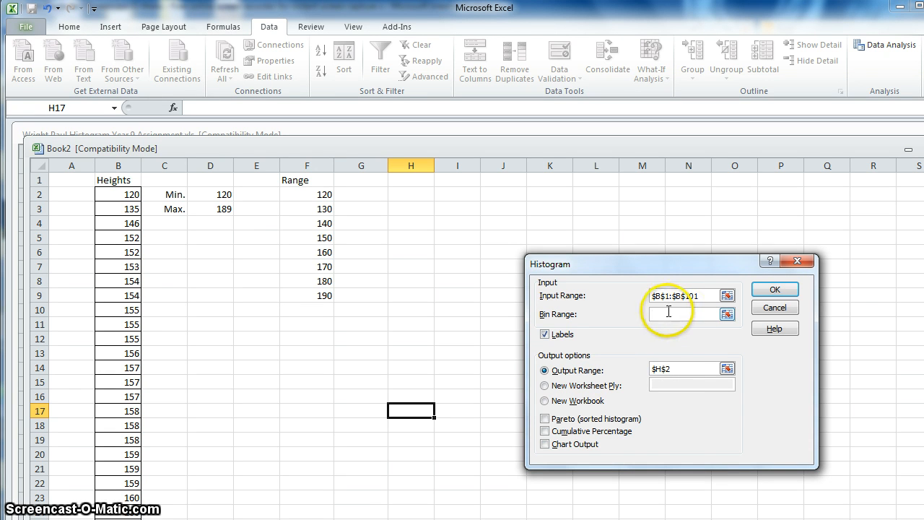
pyautogui.click(324, 181)
pyautogui.moveTo(323, 181); pyautogui.dragTo(318, 296)
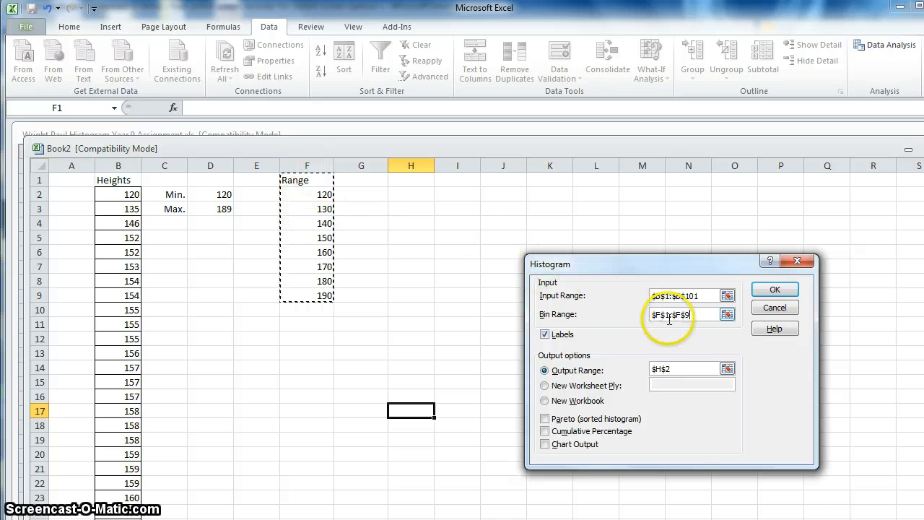
# - Keep Labels enabled, set the output range to $H$2 and generate the frequency table
pyautogui.click(546, 335)
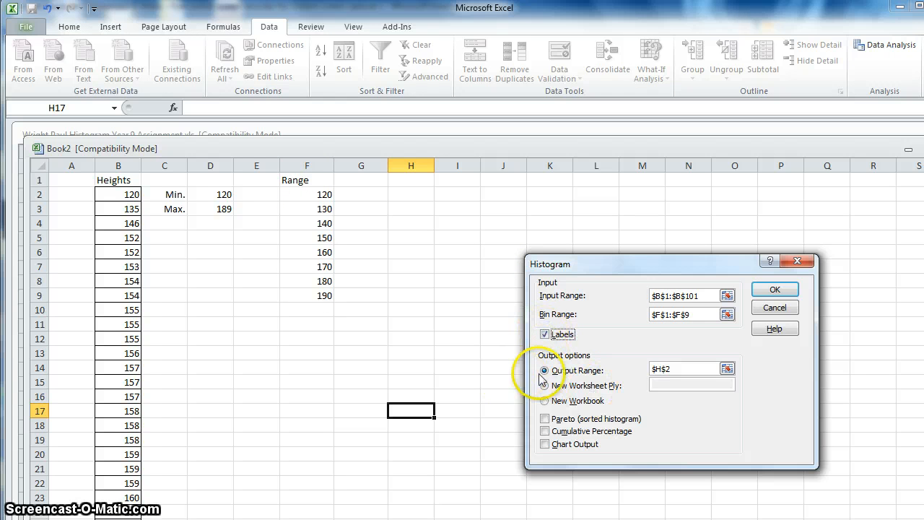
pyautogui.click(545, 370)
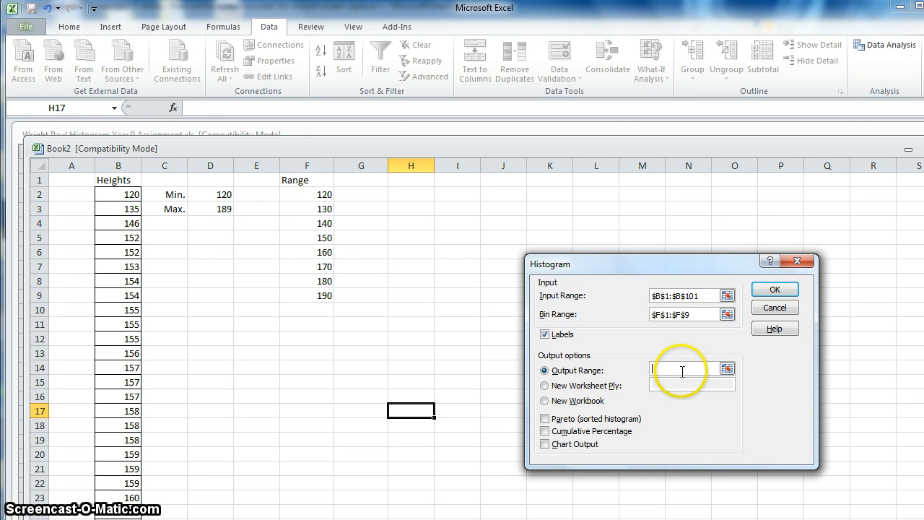
pyautogui.click(414, 195)
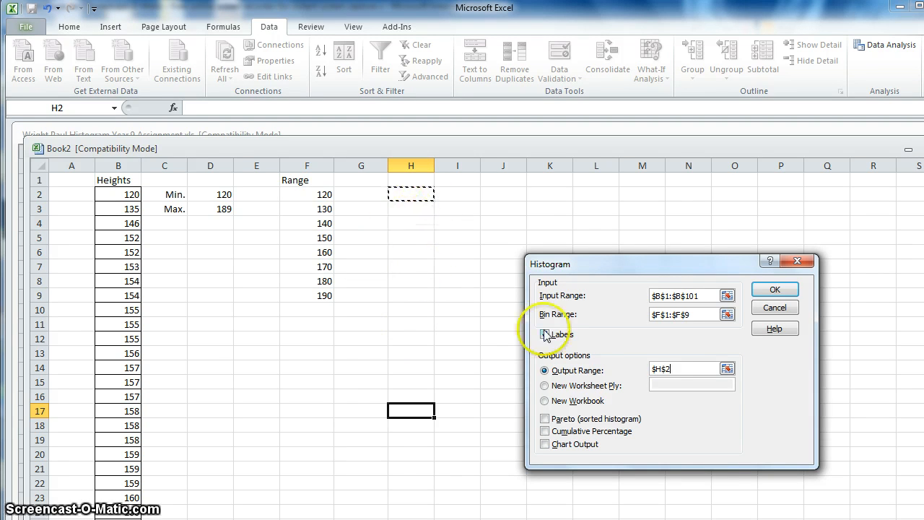
pyautogui.click(775, 289)
pyautogui.click(464, 382)
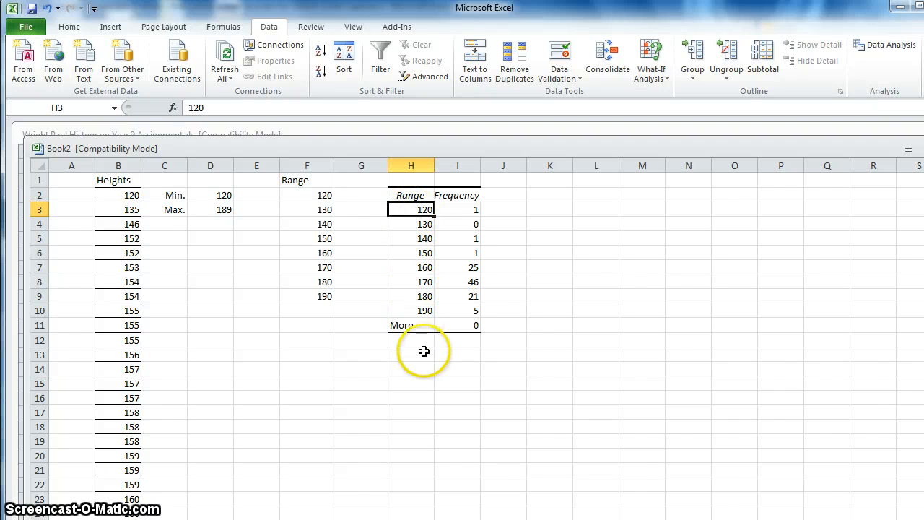
# - Relabel the frequency table's first two ranges as 0-120 in H3 and 121-130 in H4
pyautogui.click(413, 210)
pyautogui.doubleClick(412, 210)
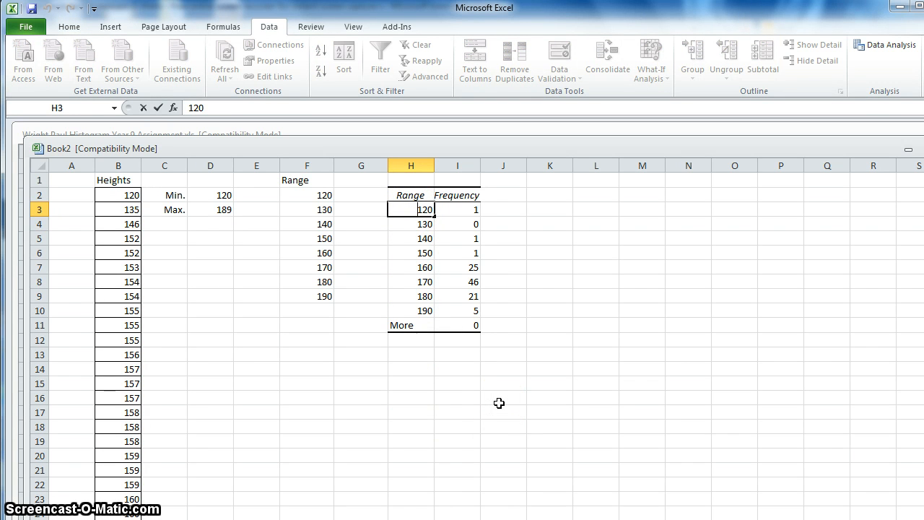
pyautogui.write('0-')
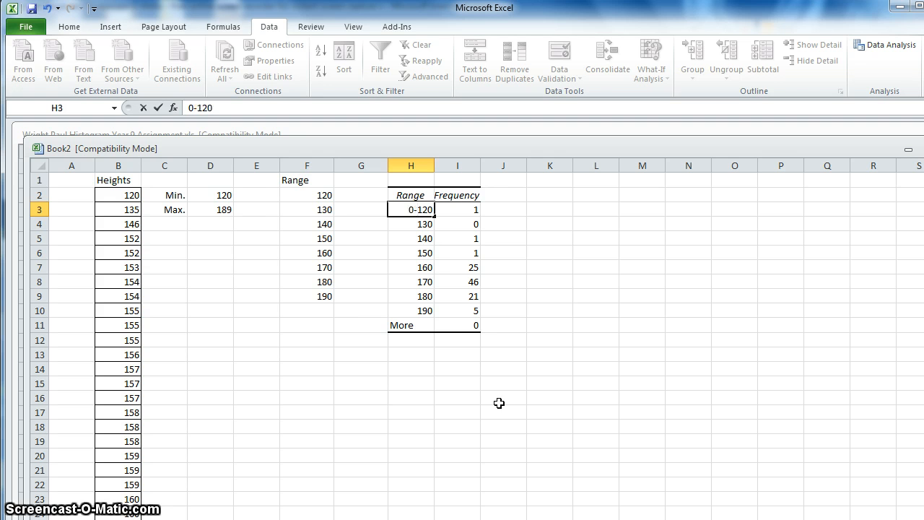
pyautogui.click(412, 225)
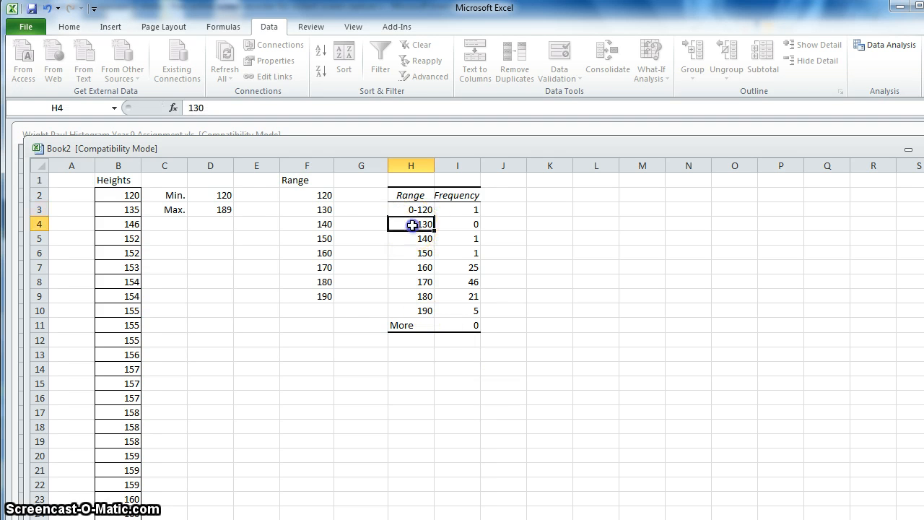
pyautogui.doubleClick(413, 225)
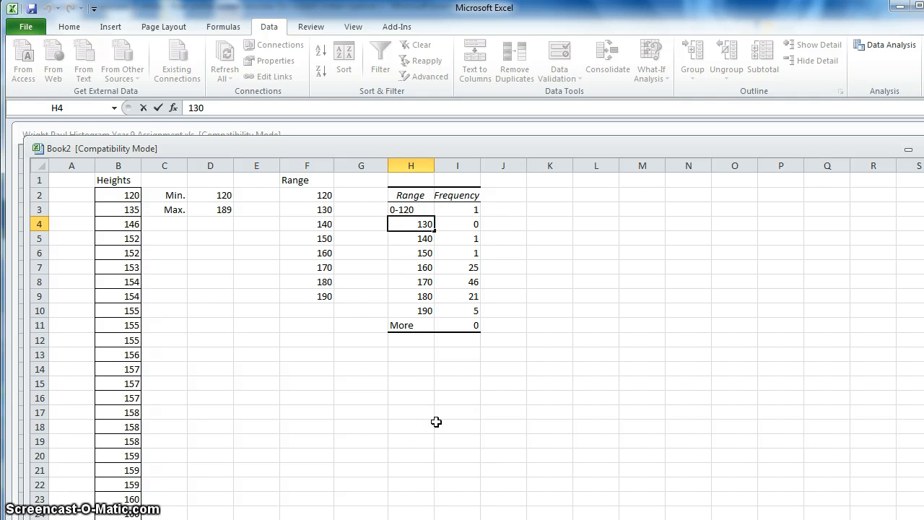
pyautogui.press('Home')
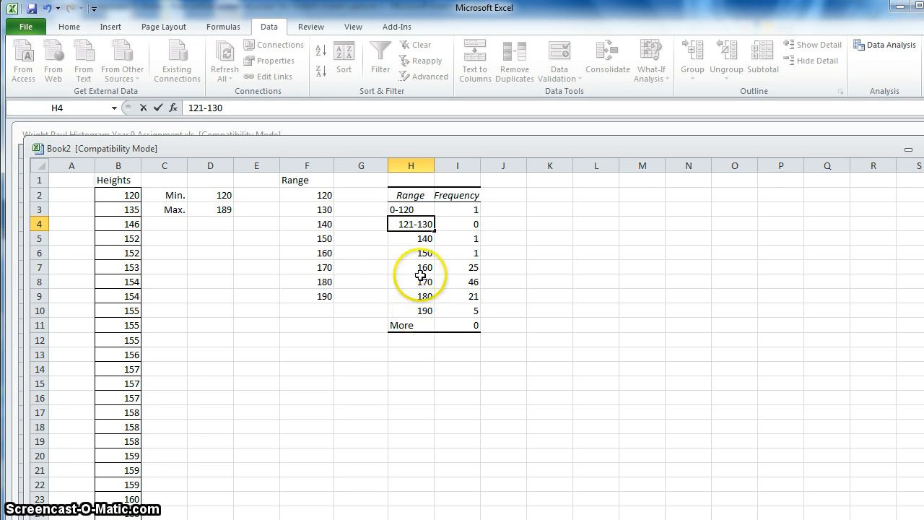
# - Relabel the ranges in H5 and H6 as 131-140 and 141-150
pyautogui.click(413, 239)
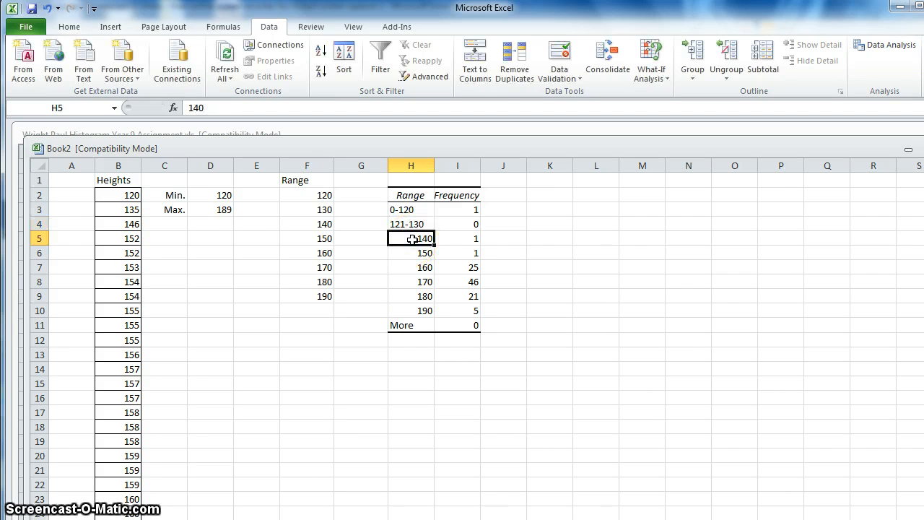
pyautogui.doubleClick(413, 239)
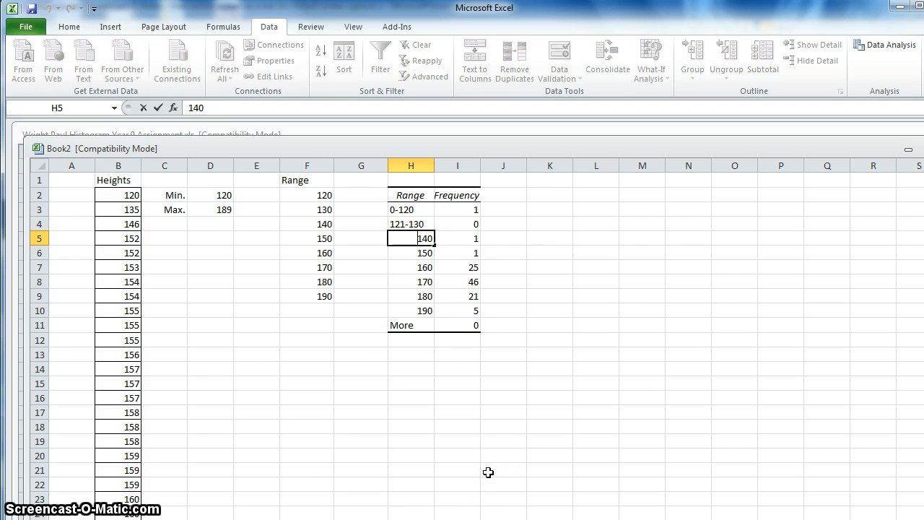
pyautogui.write('131-')
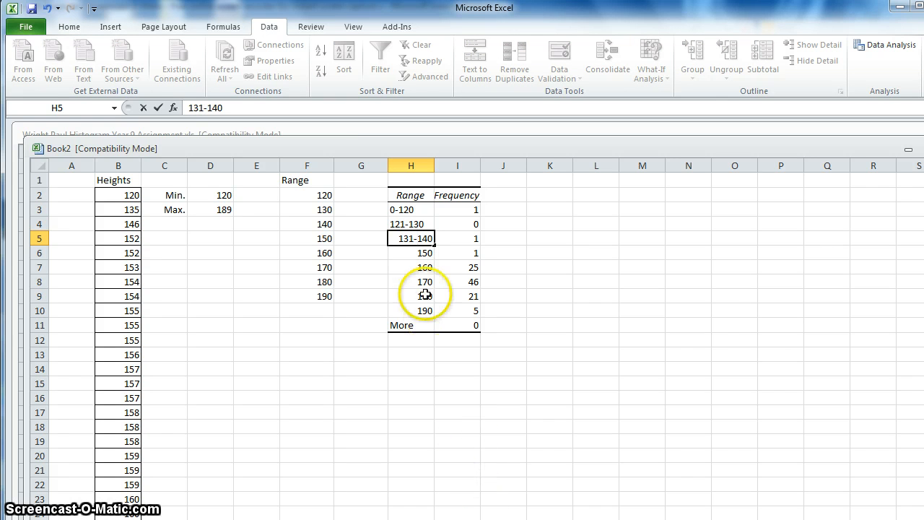
pyautogui.click(416, 254)
pyautogui.doubleClick(416, 254)
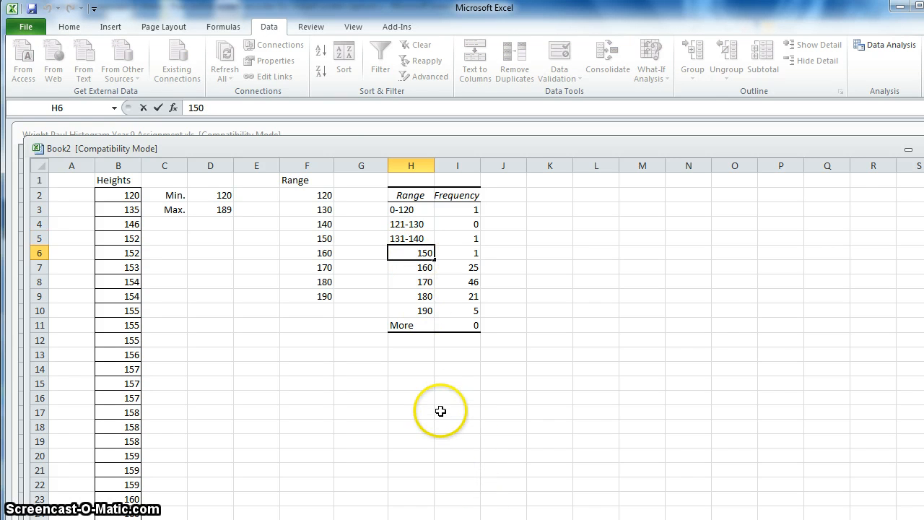
pyautogui.write('141')
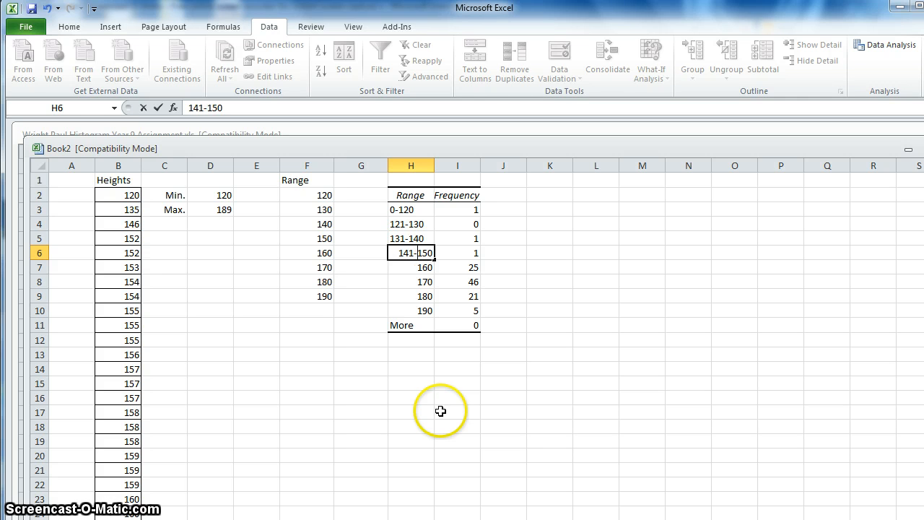
pyautogui.write('-')
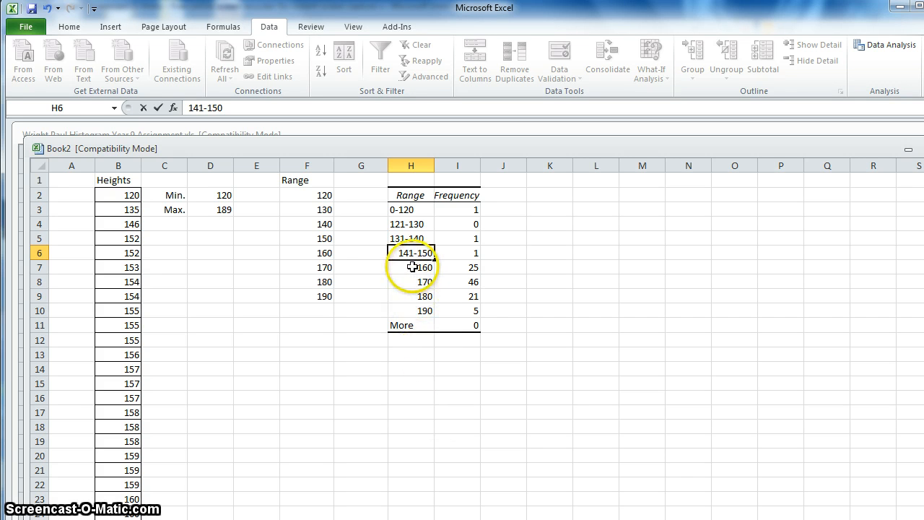
# - Relabel the ranges in H7 to H10 as 151-160, 161-170, 171-180 and 181-190
pyautogui.click(419, 266)
pyautogui.write('151')
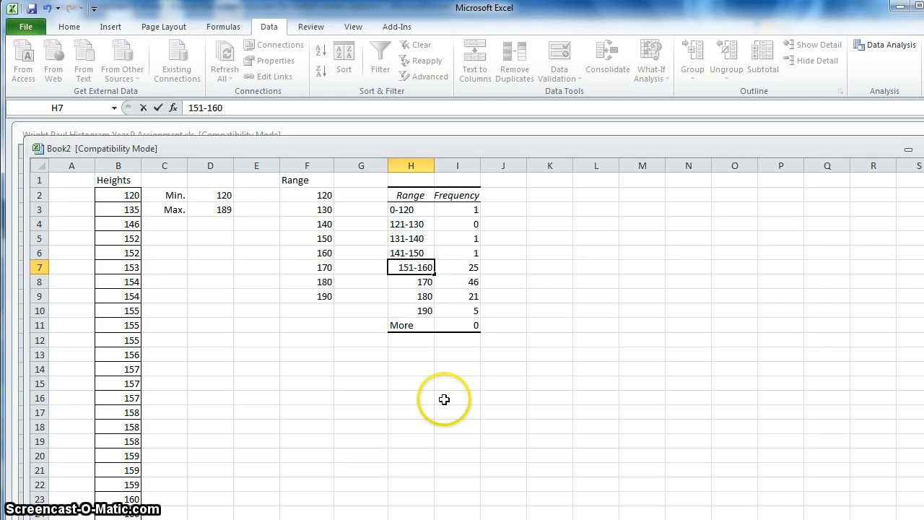
pyautogui.write('-')
pyautogui.click(412, 281)
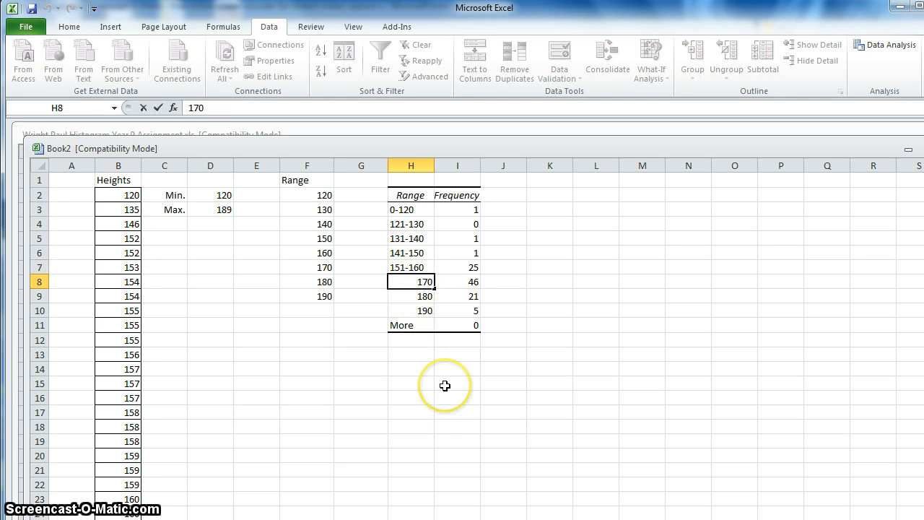
pyautogui.write('161-')
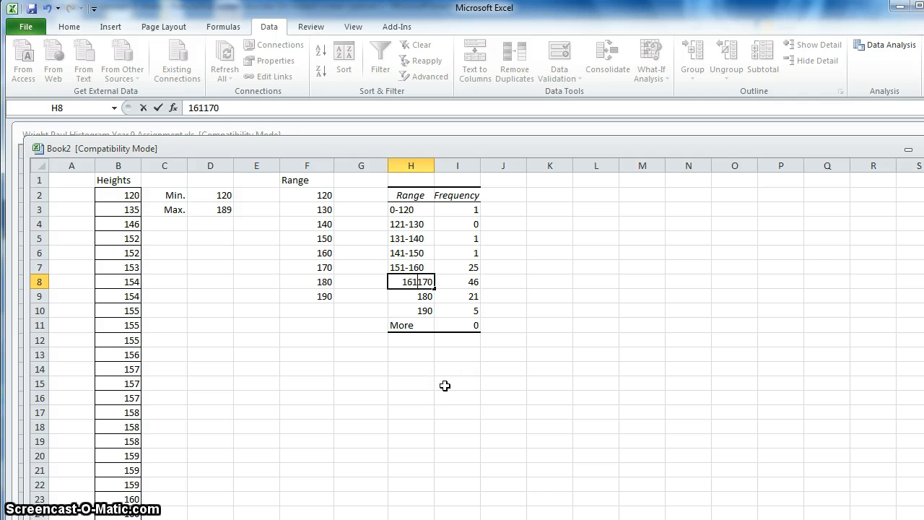
pyautogui.click(411, 299)
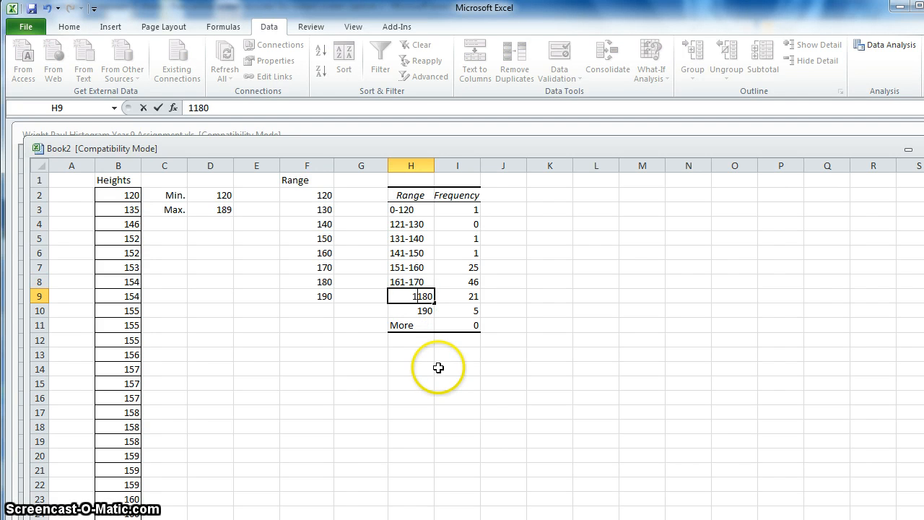
pyautogui.doubleClick(418, 310)
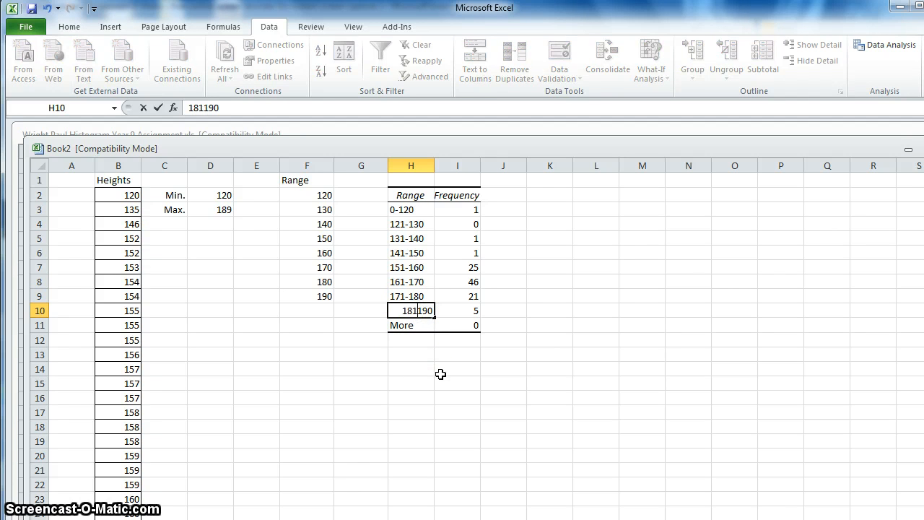
pyautogui.click(432, 372)
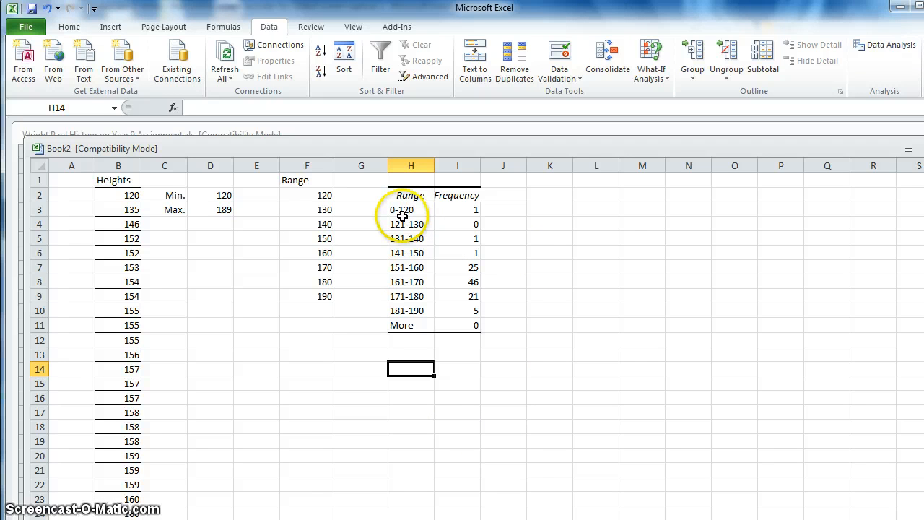
# - Insert a 2-D clustered column chart of the frequency table H2:I10, leaving out the More row, and place it beside the table
pyautogui.moveTo(406, 194); pyautogui.dragTo(472, 312)
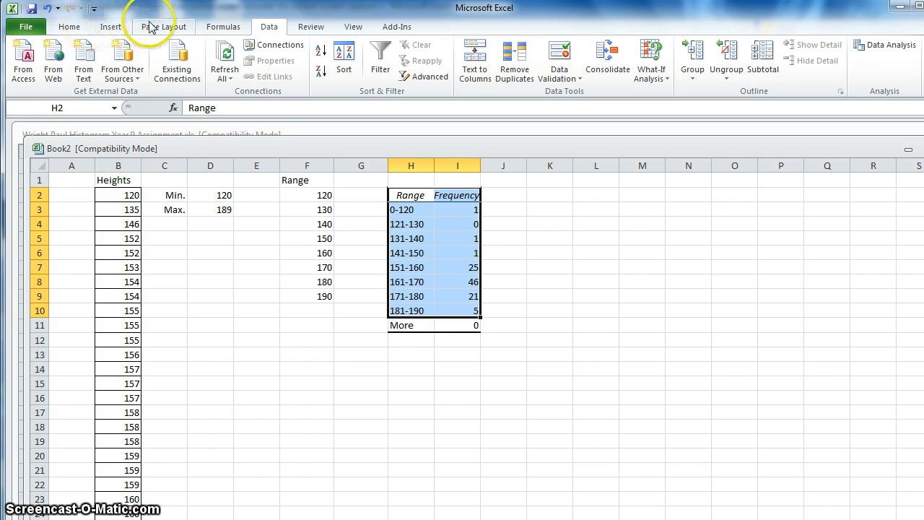
pyautogui.click(112, 29)
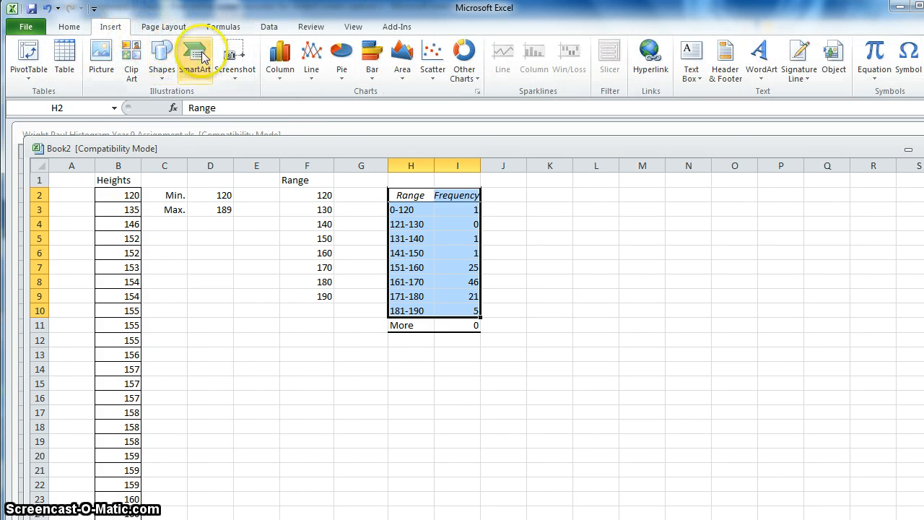
pyautogui.click(284, 75)
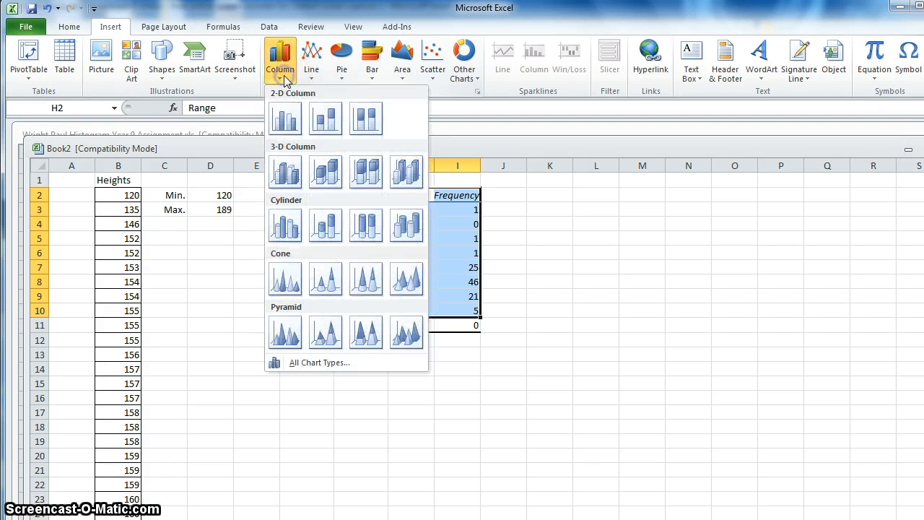
pyautogui.click(284, 123)
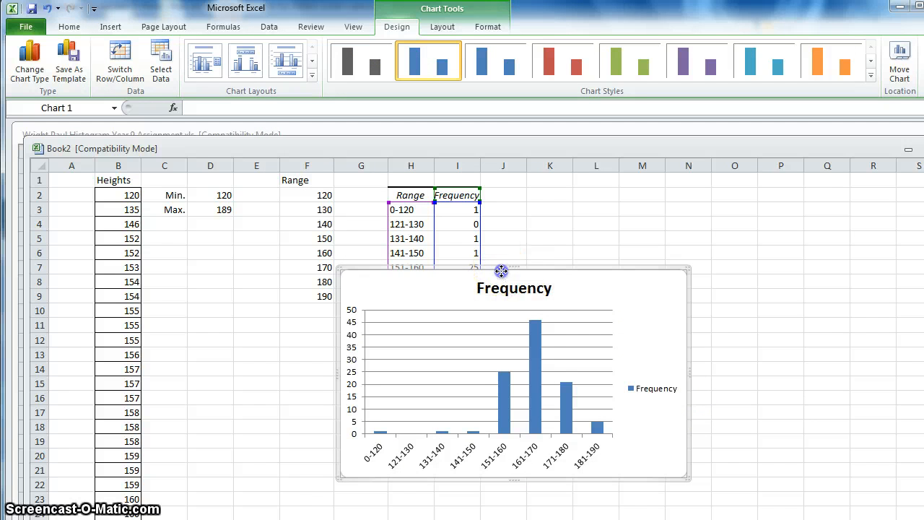
pyautogui.moveTo(504, 267); pyautogui.dragTo(663, 184)
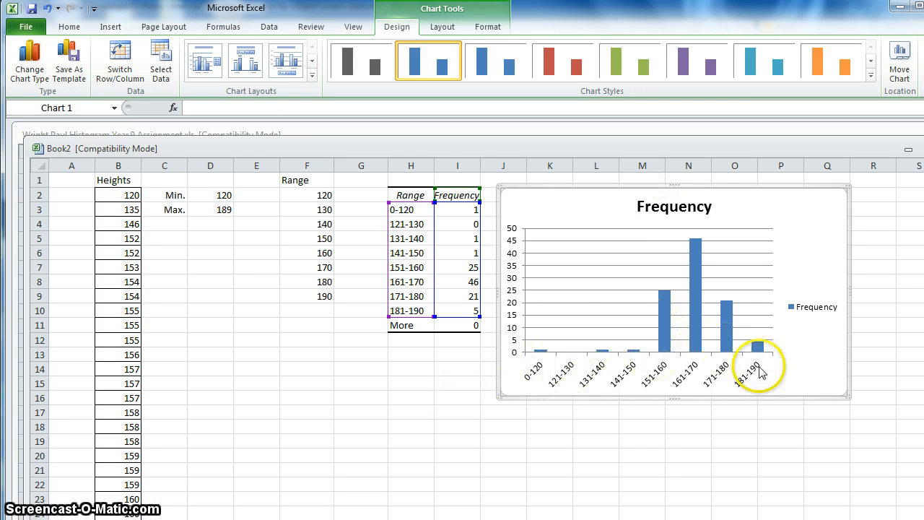
# - Nudge the Frequency chart slightly upward beside the frequency table
pyautogui.click(442, 416)
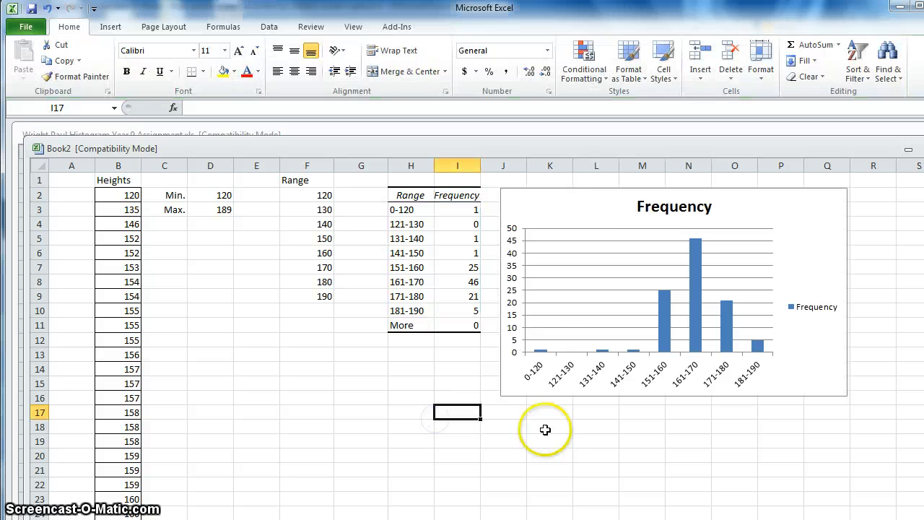
pyautogui.click(592, 190)
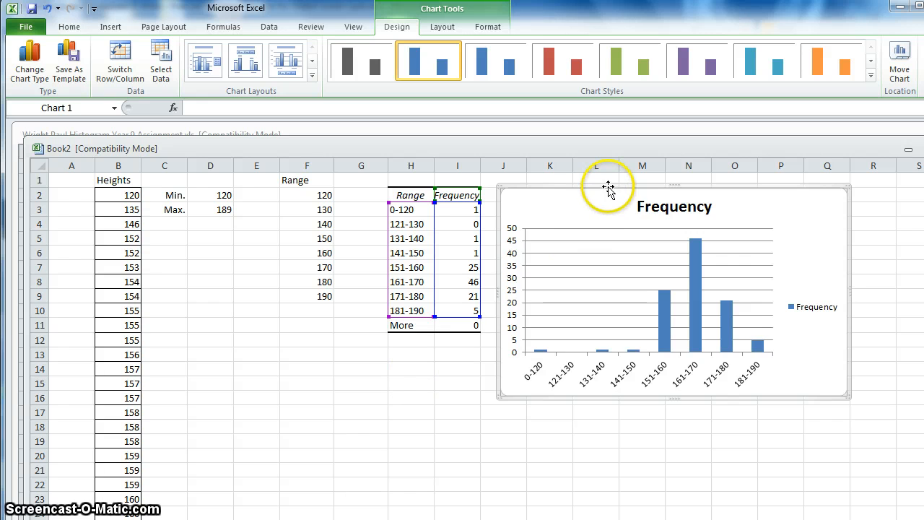
pyautogui.moveTo(603, 190)
pyautogui.mouseDown()
pyautogui.moveTo(604, 206)
pyautogui.moveTo(499, 278)
pyautogui.moveTo(285, 268)
pyautogui.moveTo(327, 284)
pyautogui.moveTo(475, 270)
pyautogui.moveTo(551, 250)
pyautogui.moveTo(605, 200)
pyautogui.moveTo(605, 182)
pyautogui.mouseUp()
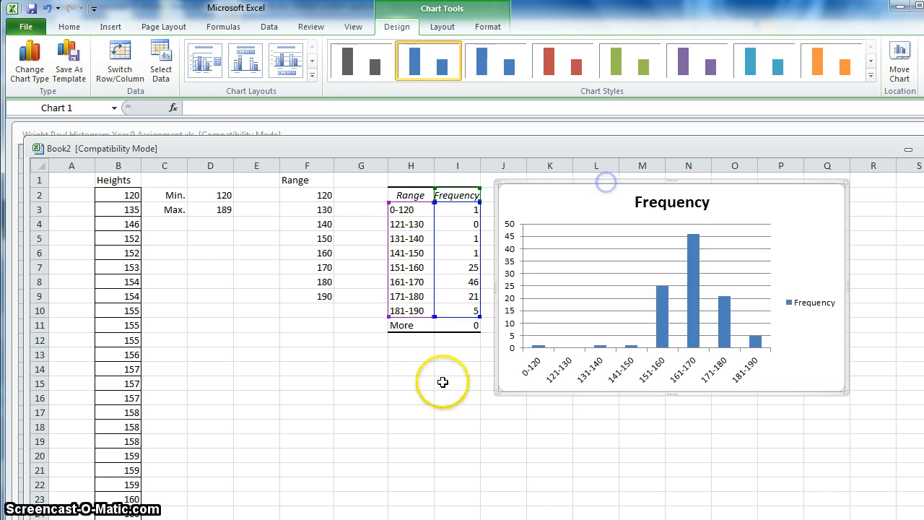
pyautogui.click(423, 384)
# - Set the gap width of the chart's Frequency series to 0% so the columns touch like a histogram
pyautogui.click(585, 187)
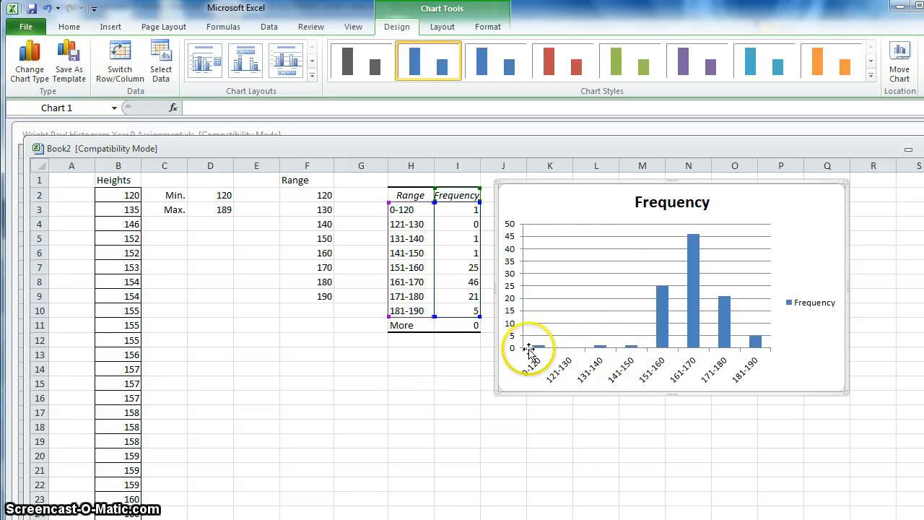
pyautogui.click(662, 324)
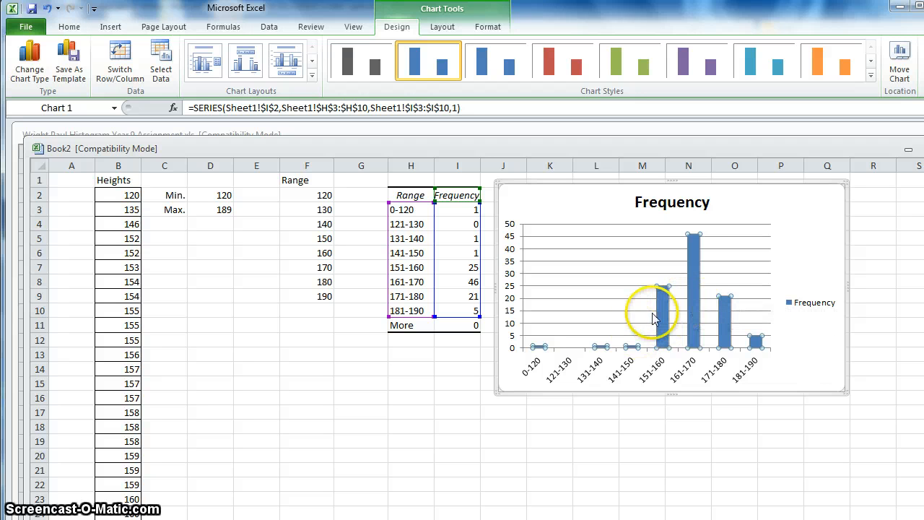
pyautogui.rightClick(660, 311)
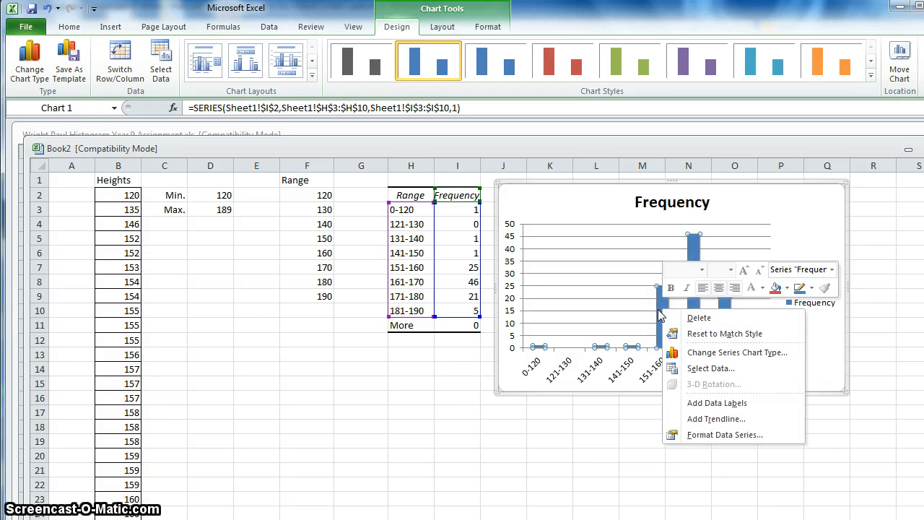
pyautogui.click(792, 439)
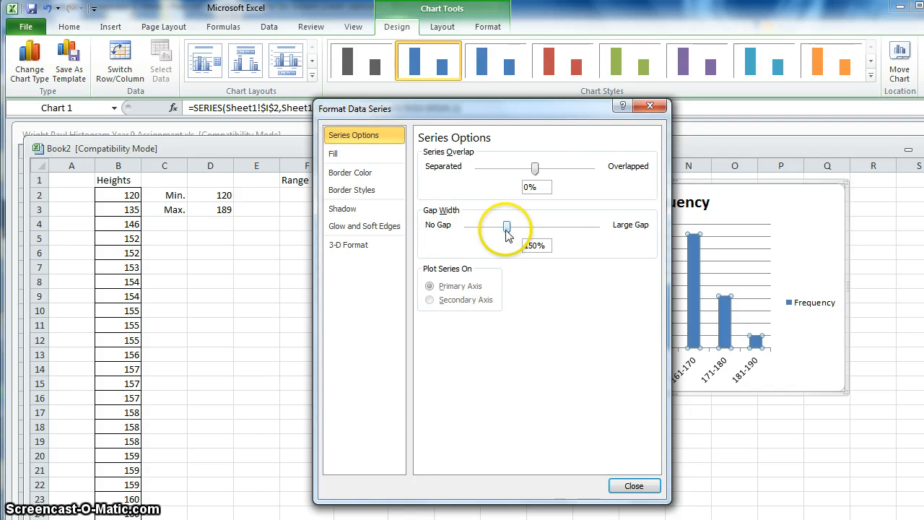
pyautogui.moveTo(507, 230); pyautogui.dragTo(471, 228)
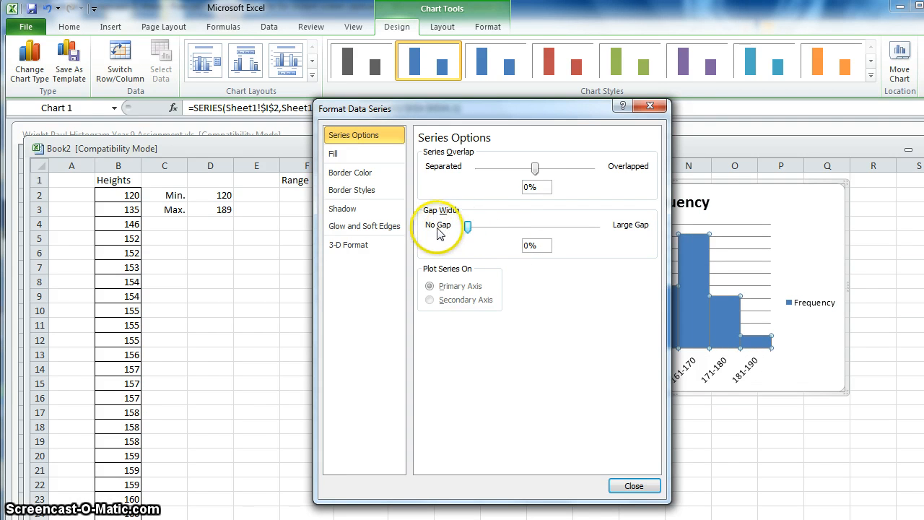
pyautogui.click(644, 487)
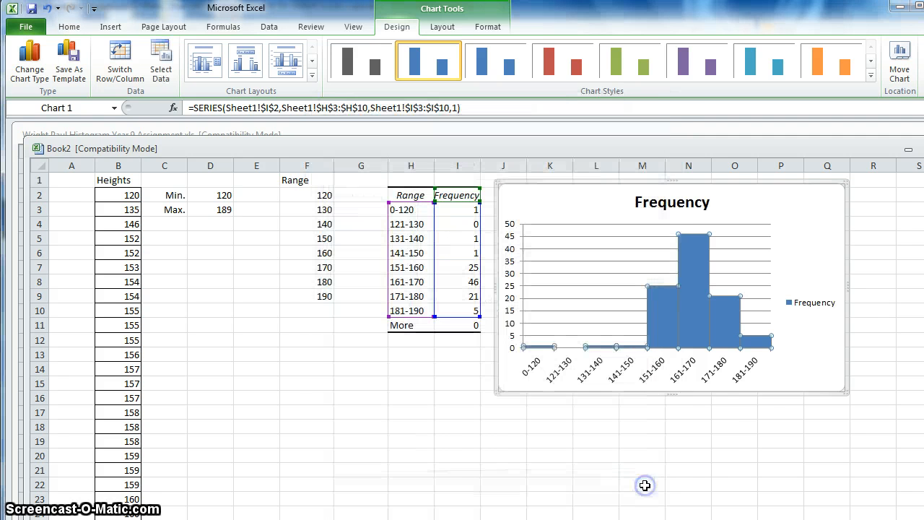
pyautogui.click(634, 447)
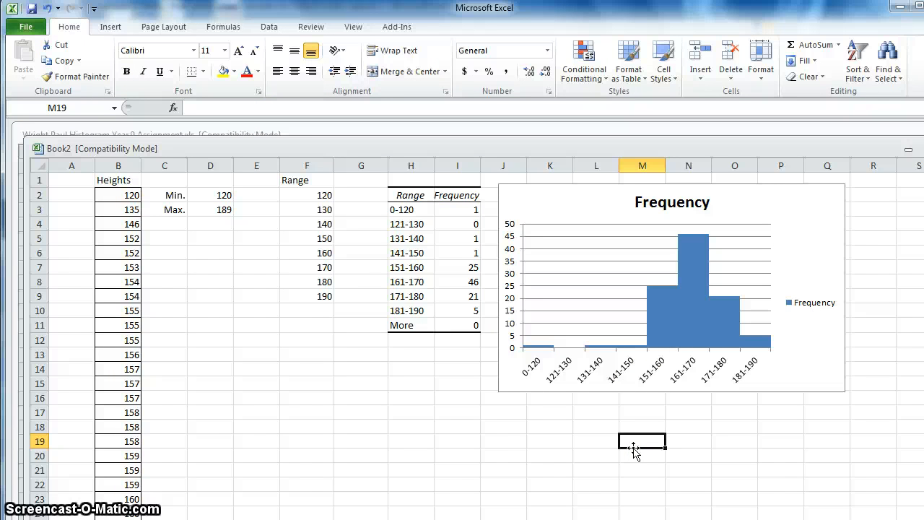
pyautogui.click(631, 449)
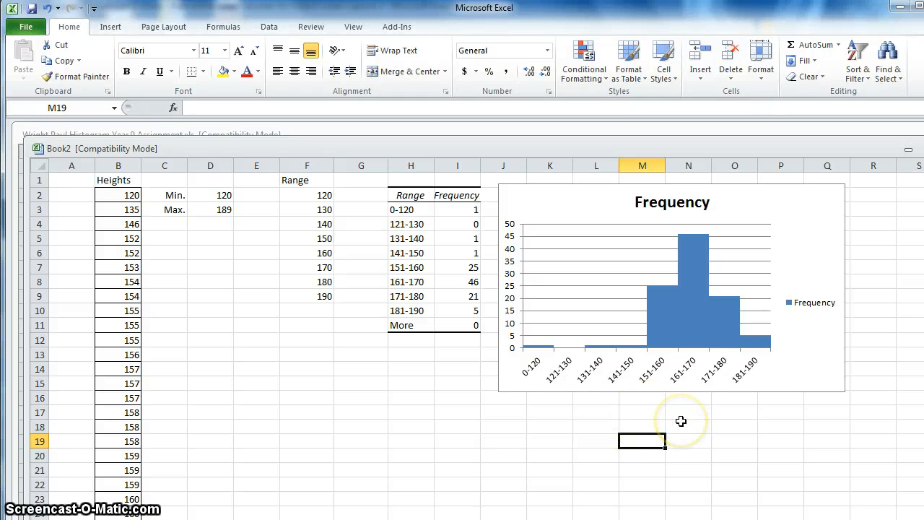
# - Apply the red chart style to the Frequency histogram
pyautogui.click(664, 320)
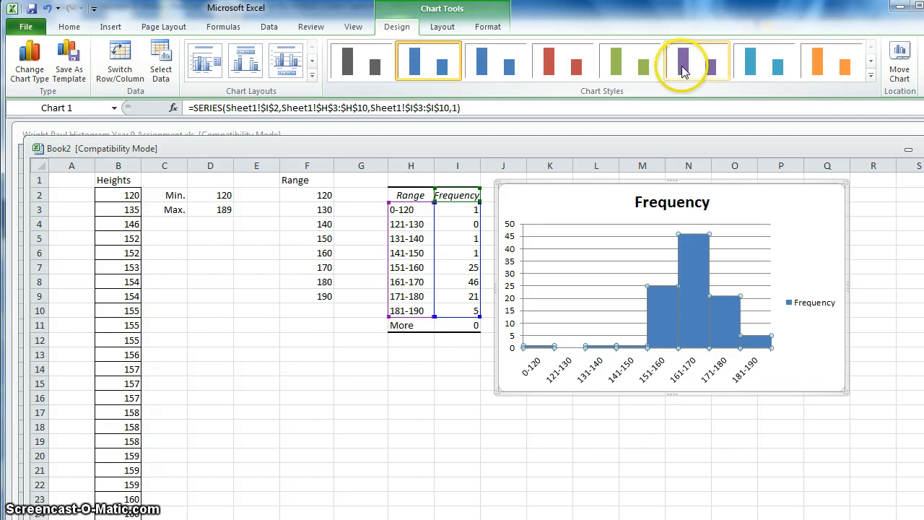
pyautogui.click(564, 67)
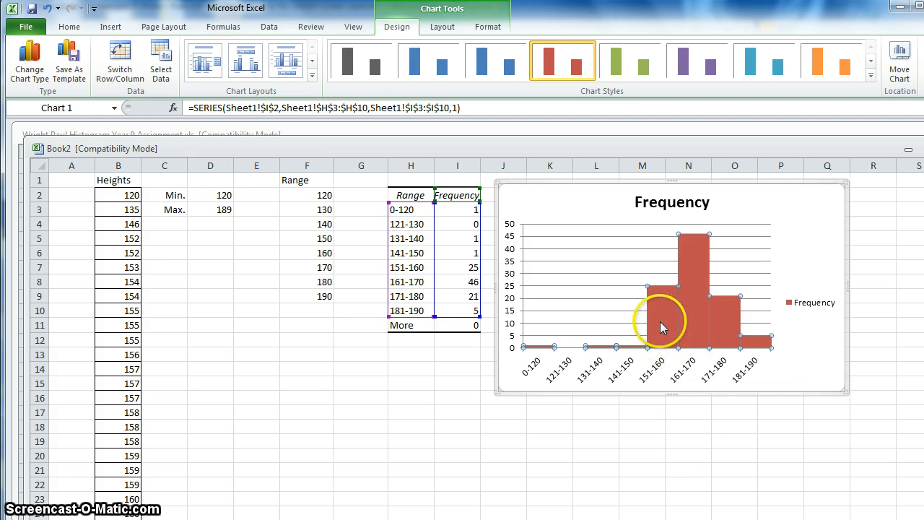
pyautogui.moveTo(660, 325)
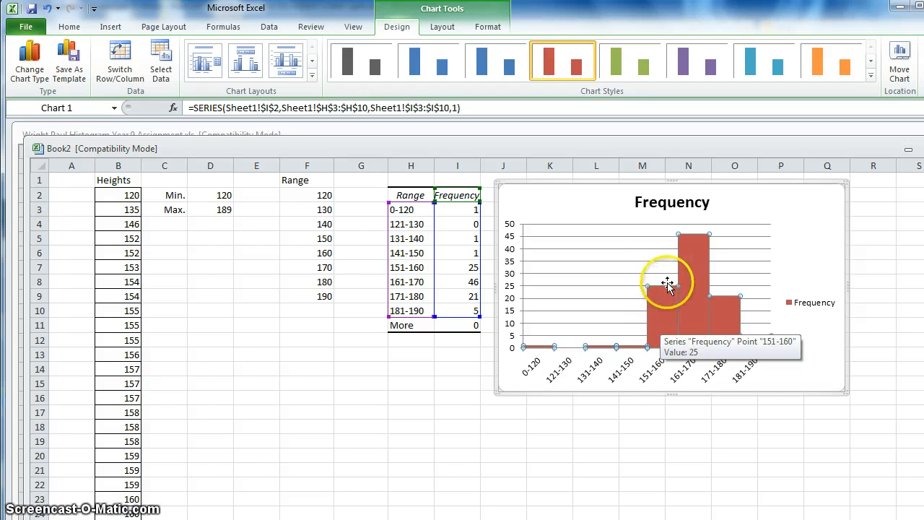
pyautogui.click(689, 470)
# - Give the histogram's Frequency columns a solid black border line
pyautogui.click(663, 323)
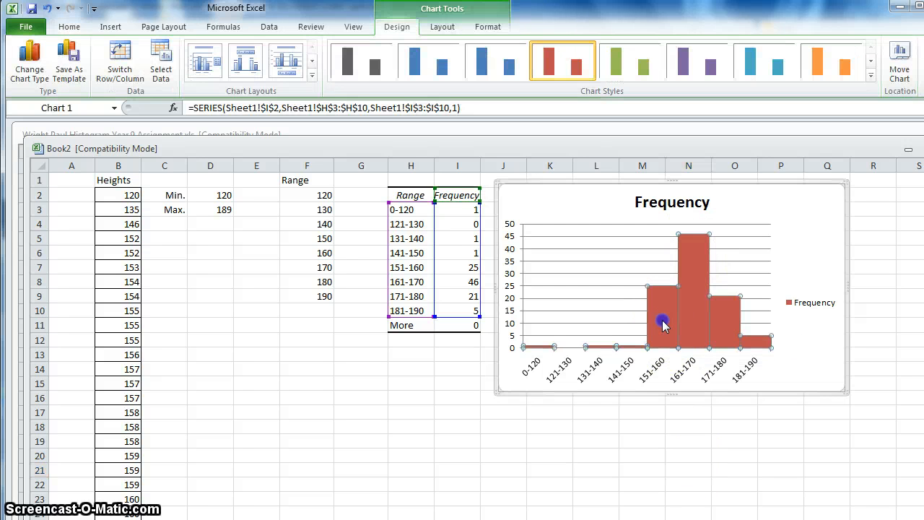
pyautogui.rightClick(663, 320)
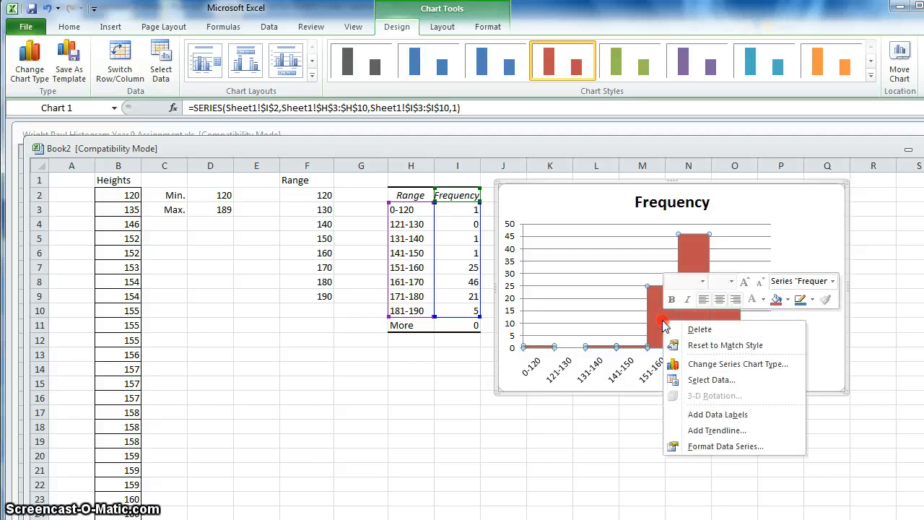
pyautogui.click(788, 448)
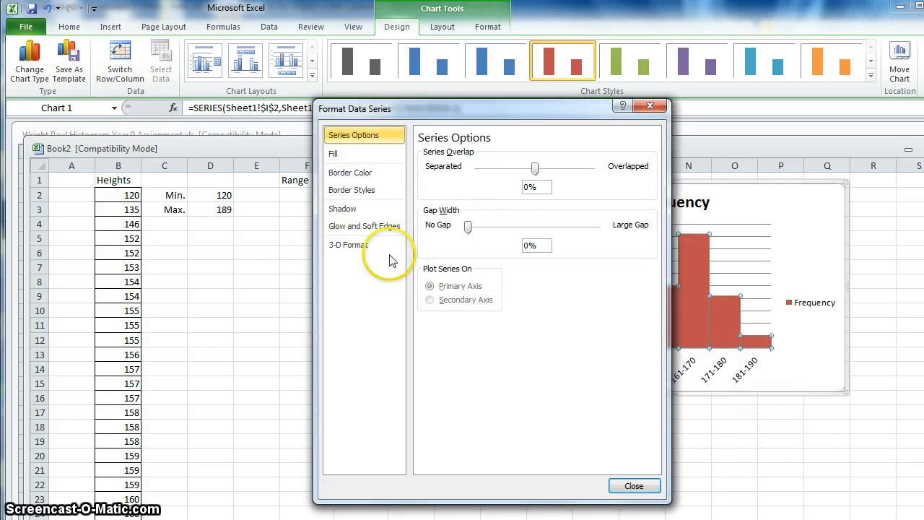
pyautogui.click(383, 177)
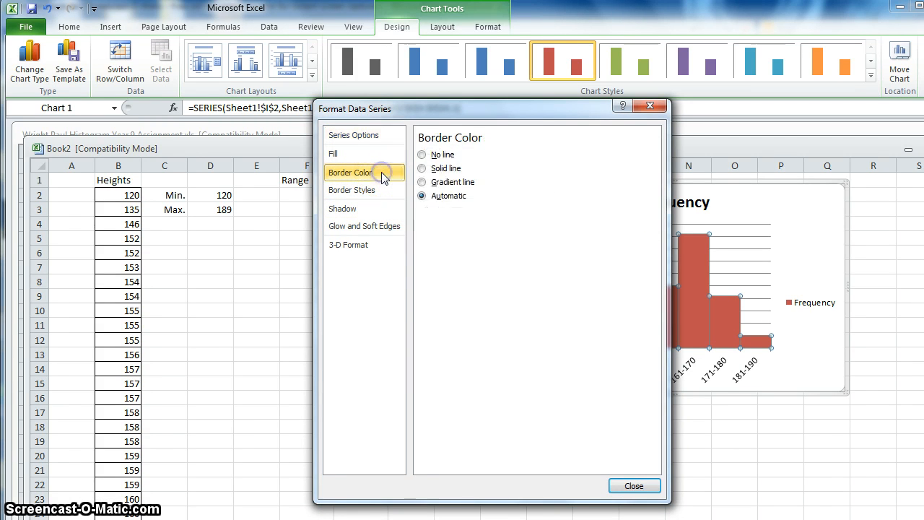
pyautogui.click(422, 168)
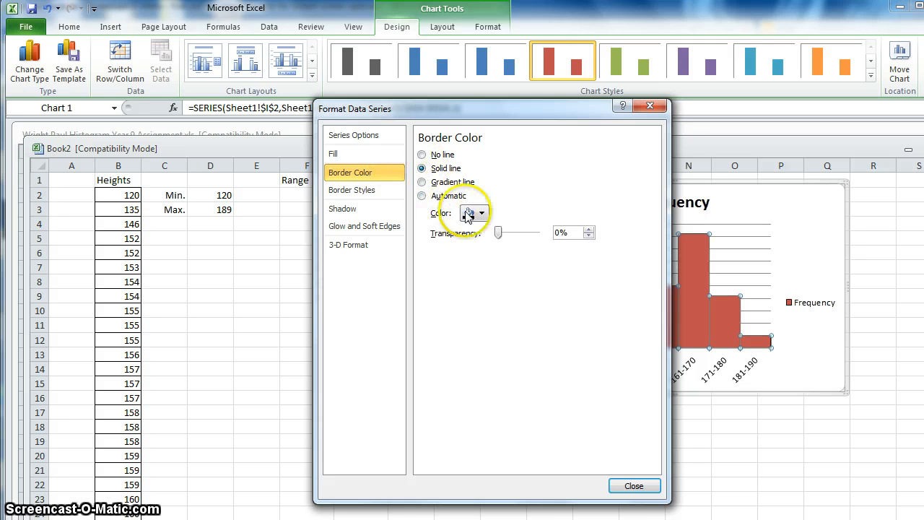
pyautogui.click(481, 213)
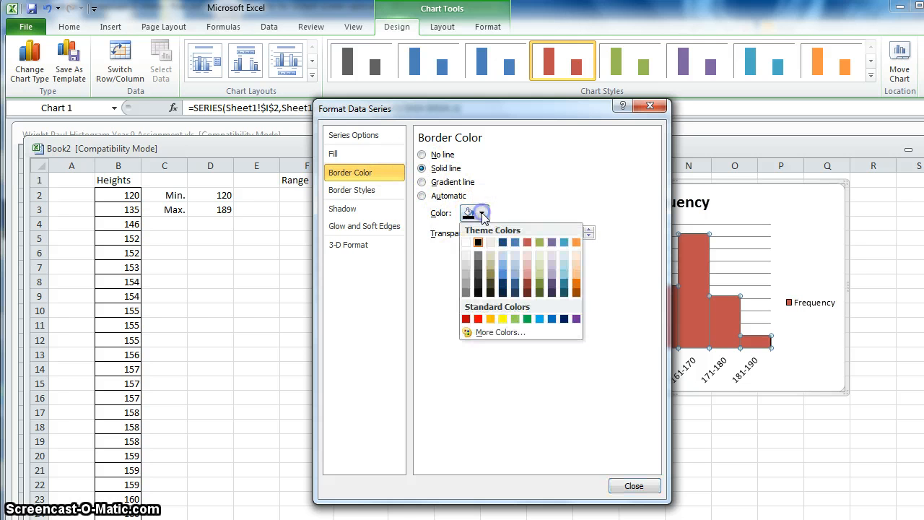
pyautogui.click(477, 243)
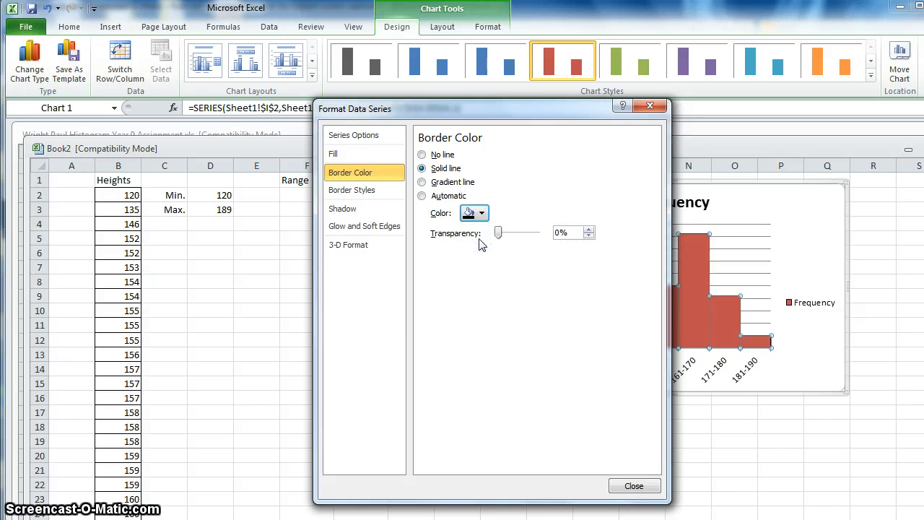
pyautogui.click(634, 486)
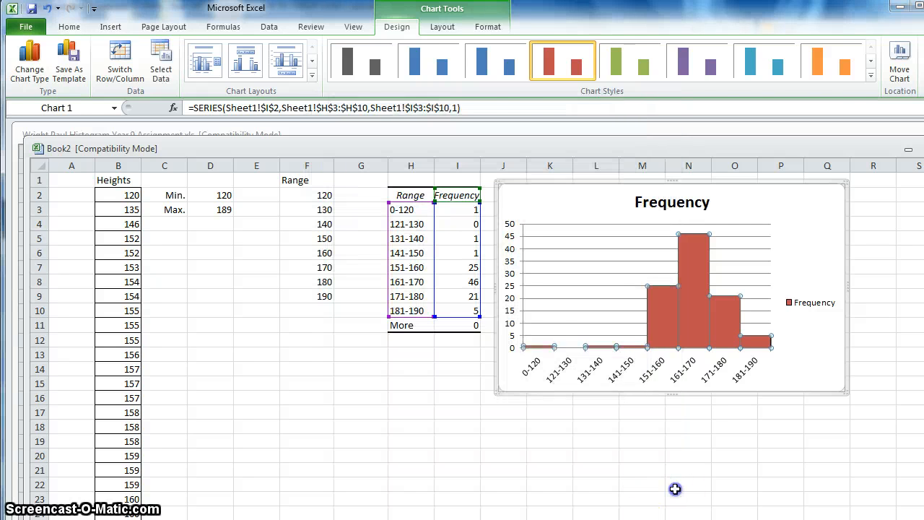
pyautogui.click(686, 485)
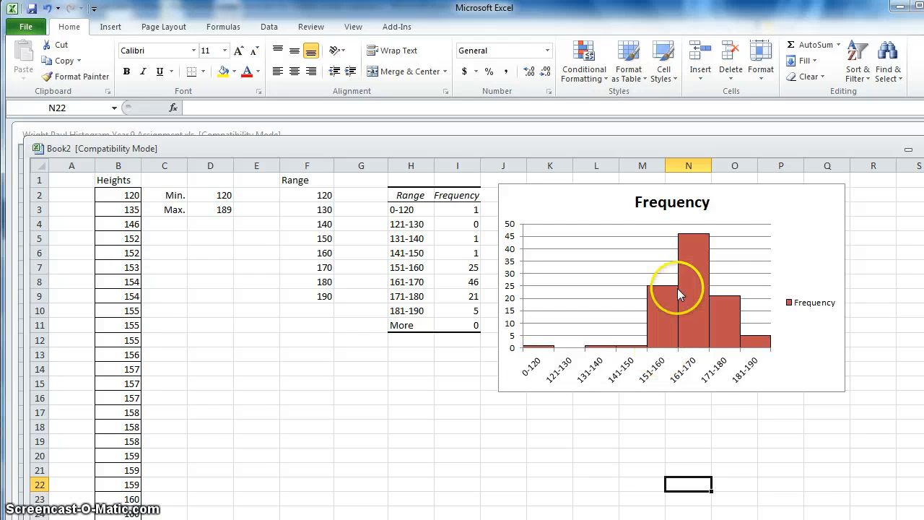